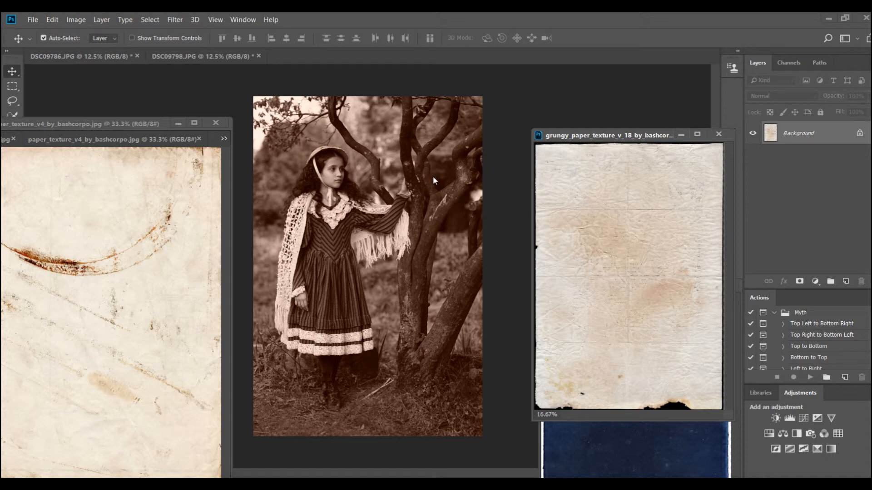
Turn on the Hue/Saturation and Brightness/Contrast adjustment layers in DSC09798.JPG, inspecting the settings of both
left_click(381, 171)
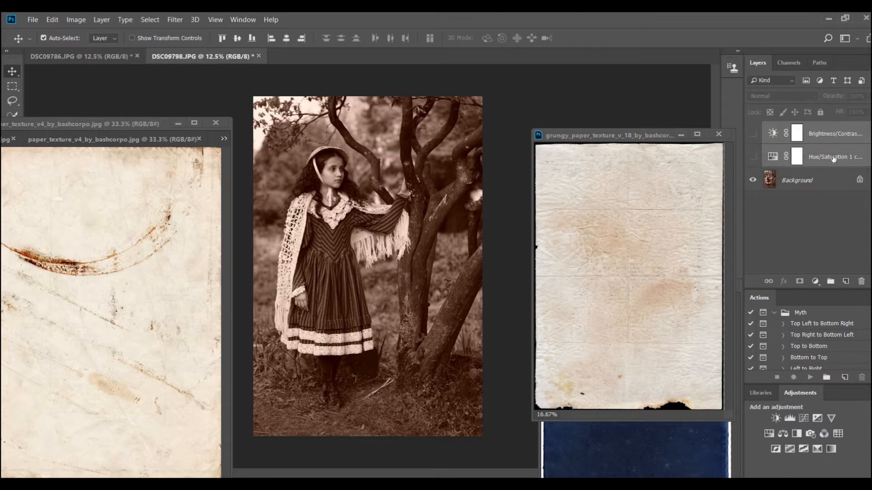
left_click(753, 159)
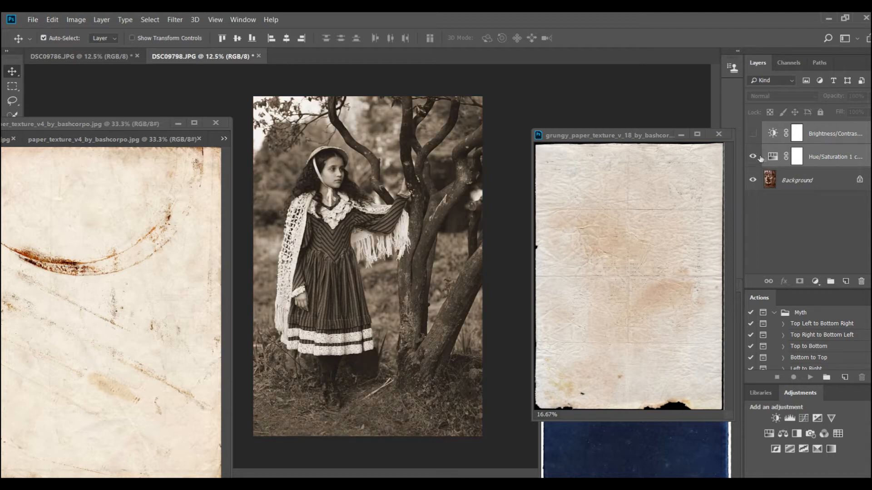
double_click(773, 158)
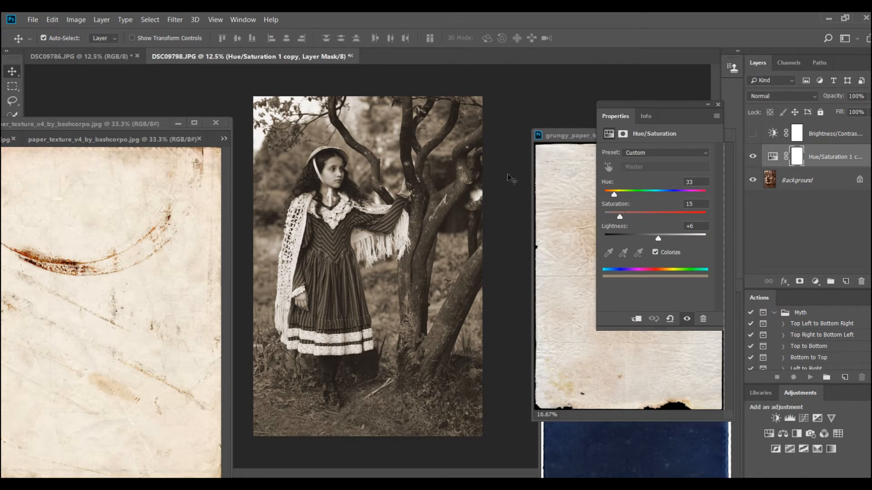
left_click(753, 157)
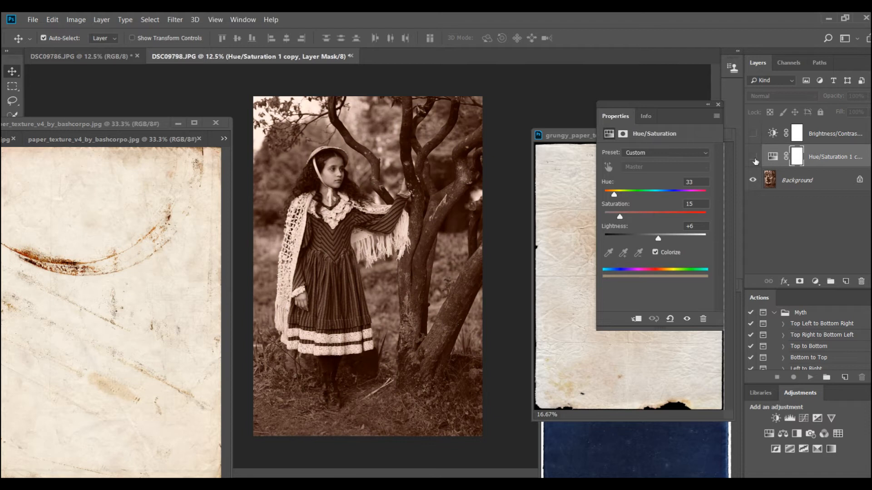
left_click(754, 157)
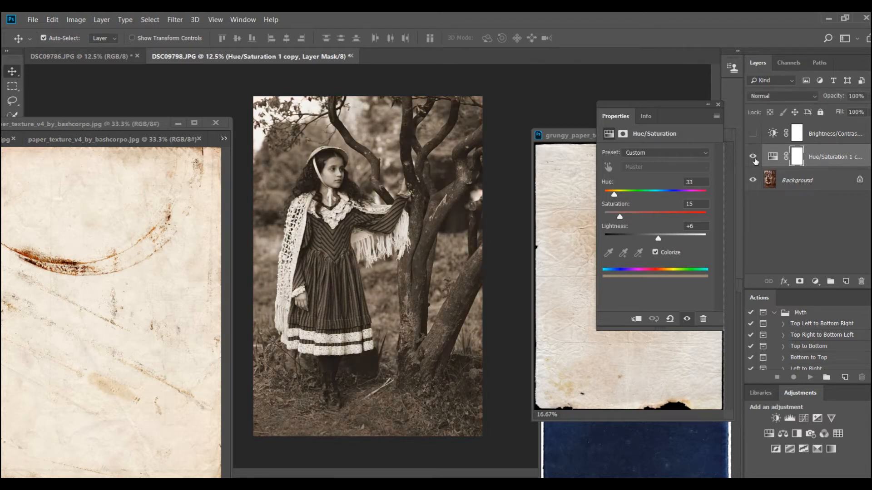
left_click(771, 135)
left_click(752, 135)
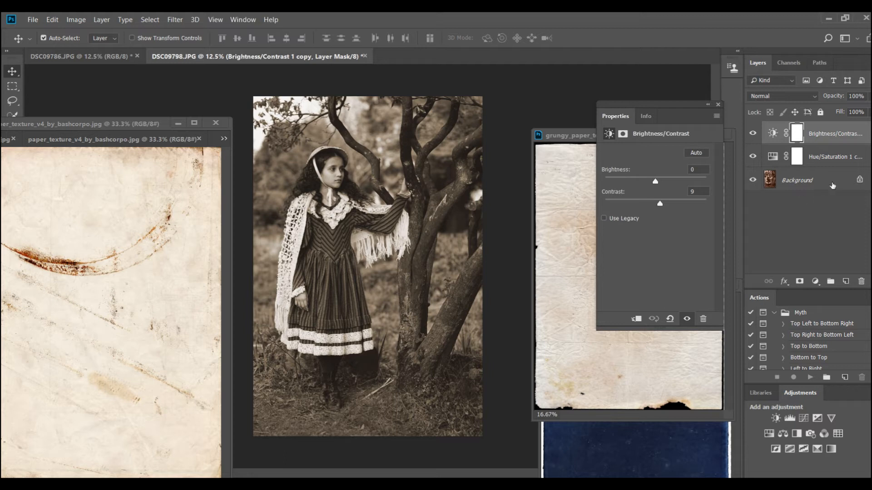
Duplicate the Background layer and apply a Gaussian Blur with a 4.7-pixel radius to the copy
left_click(832, 185)
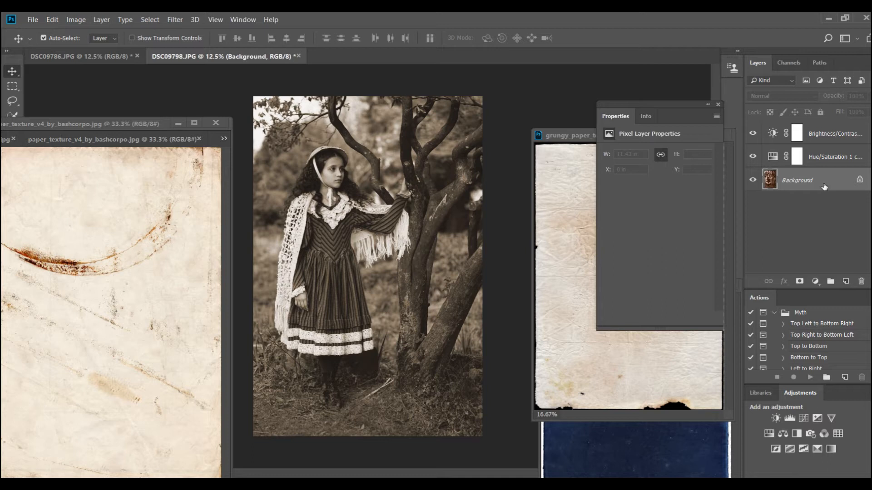
key("ctrl+j")
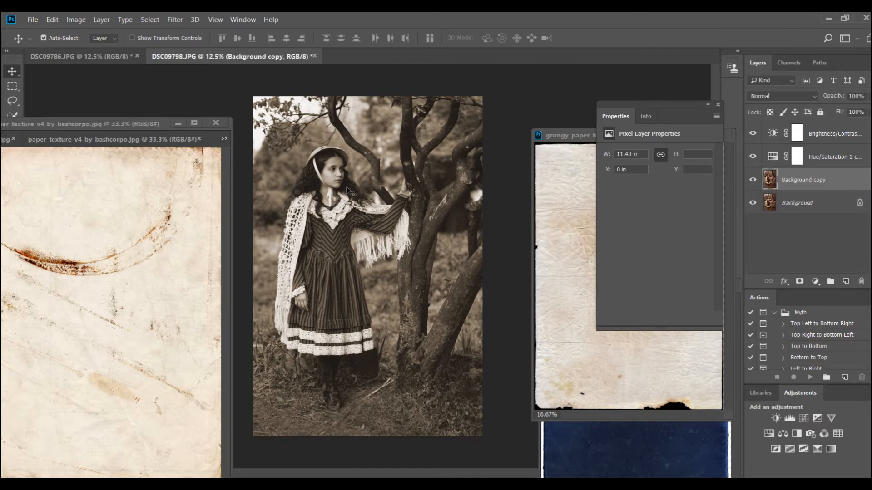
key("ctrl+plus")
key("ctrl+plus")
key("ctrl+plus")
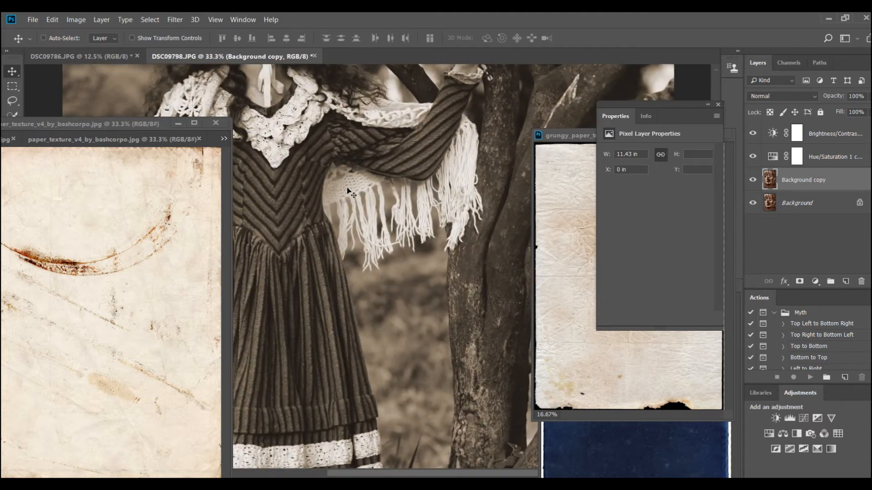
scroll(715, 69, "up", 5)
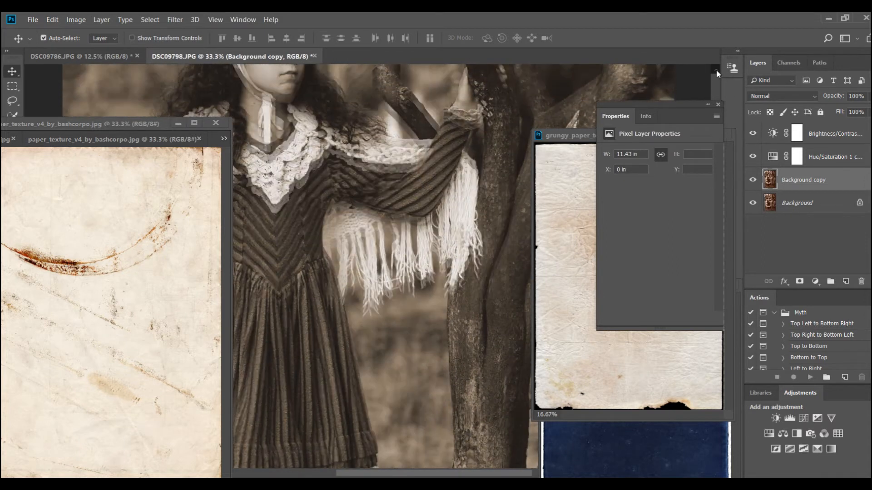
left_click(176, 123)
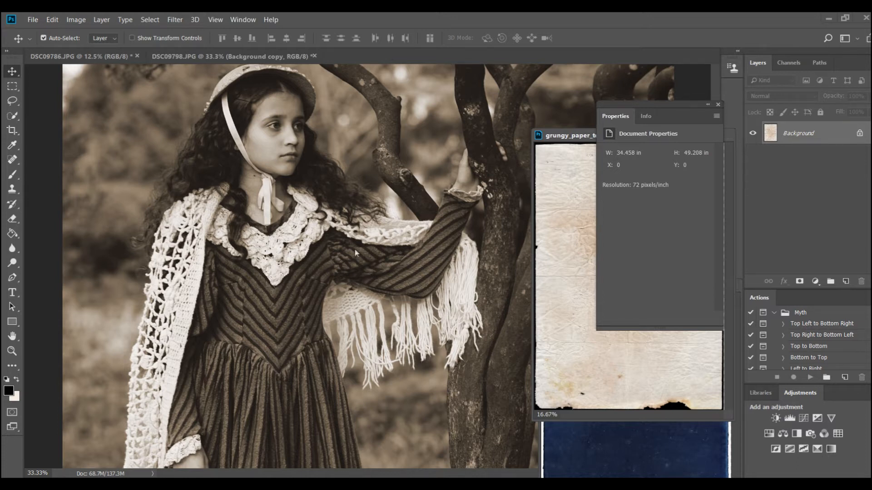
left_click(302, 177)
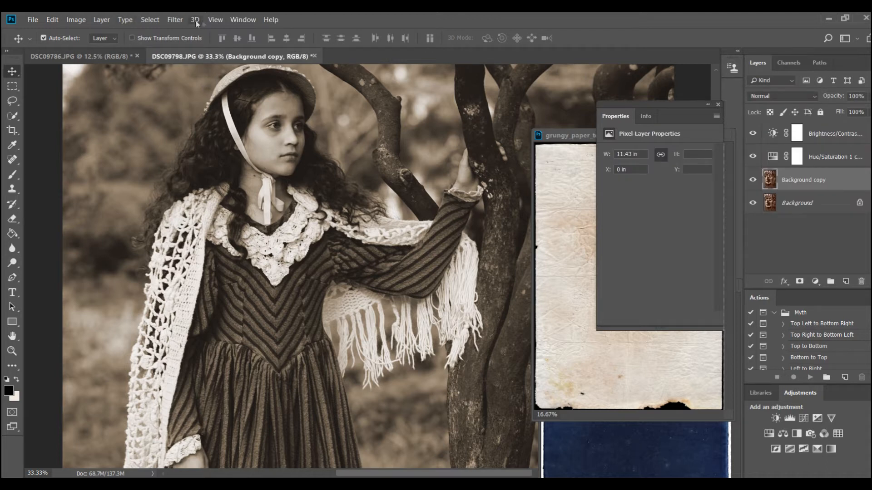
left_click(150, 20)
mouse_move(176, 21)
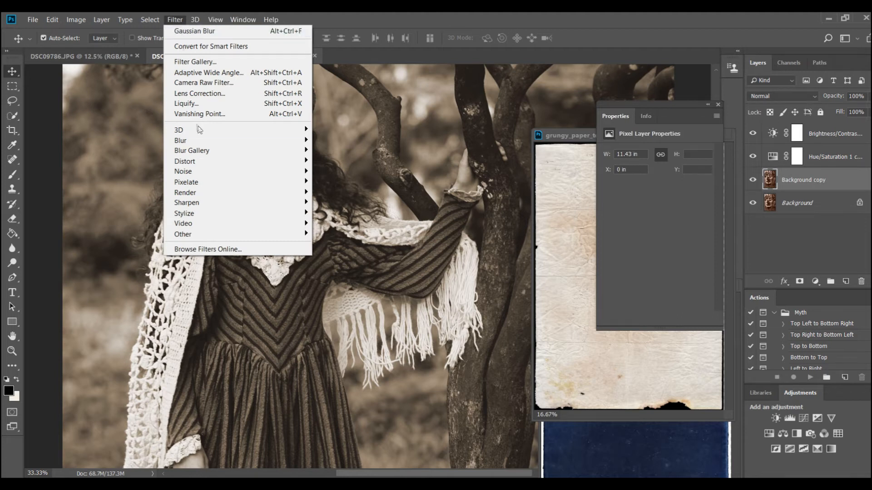
mouse_move(255, 141)
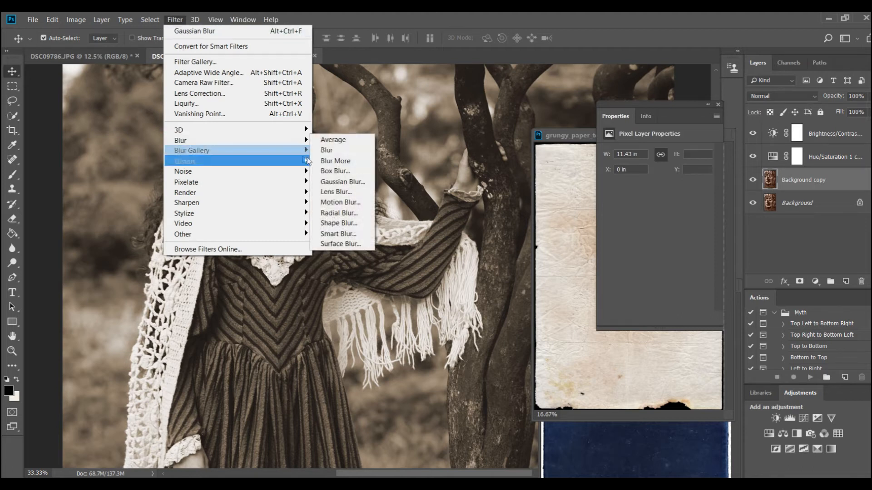
left_click(340, 182)
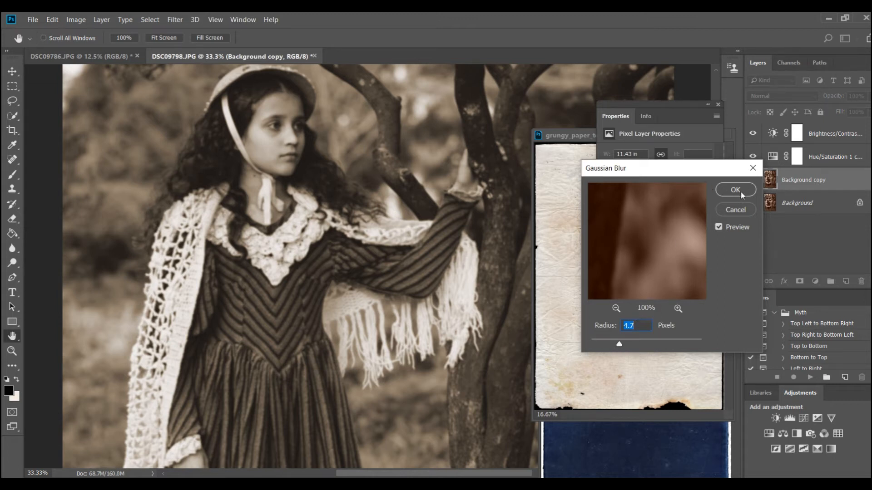
left_click(740, 193)
key("v")
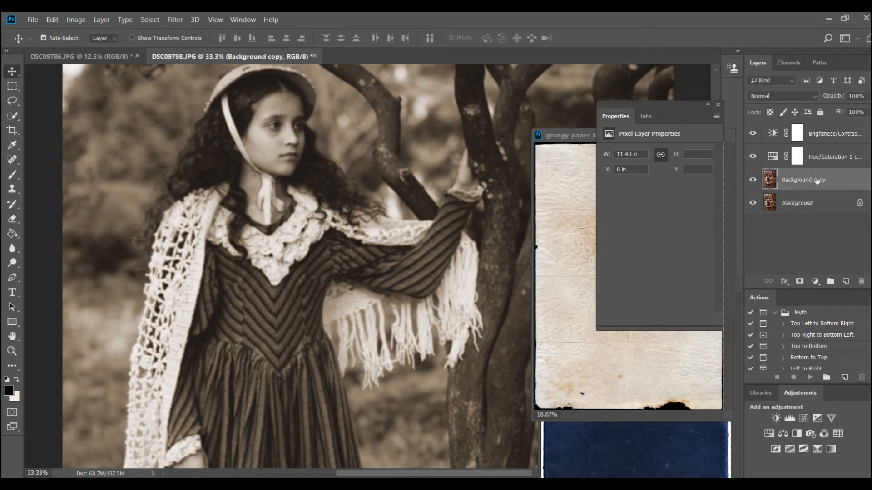
Add a white layer mask to the blurred Background copy layer
key("ctrl+minus")
key("ctrl+minus")
key("ctrl+minus")
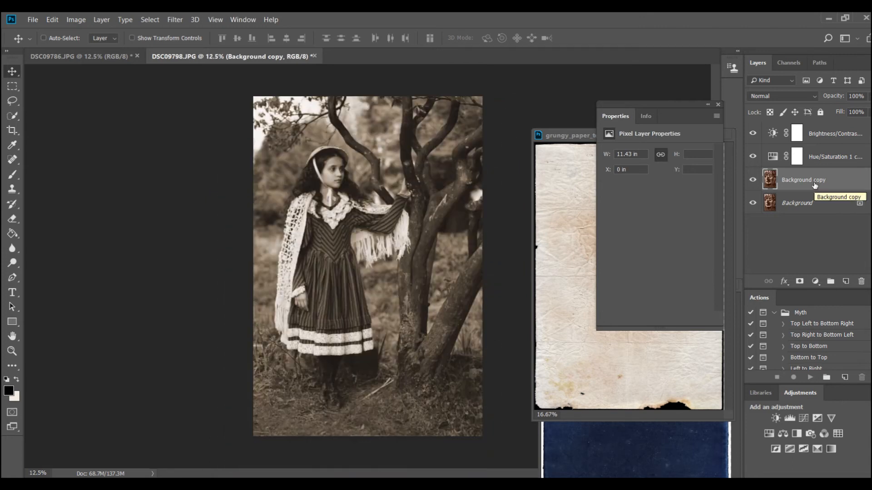
key("ctrl+plus")
key("ctrl+minus")
left_click(799, 282)
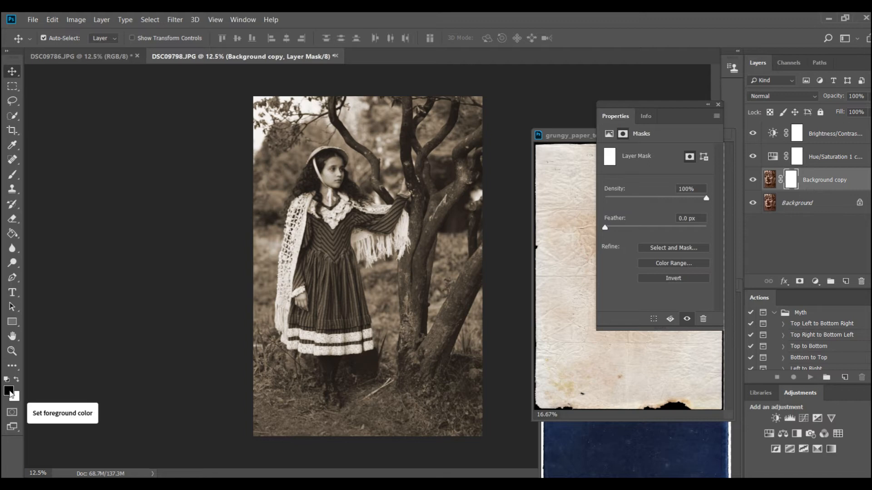
Paint black on the Background copy's mask around the girl's face and upper body with a 1500 px, 0% hardness brush at 17% flow
left_click(14, 176)
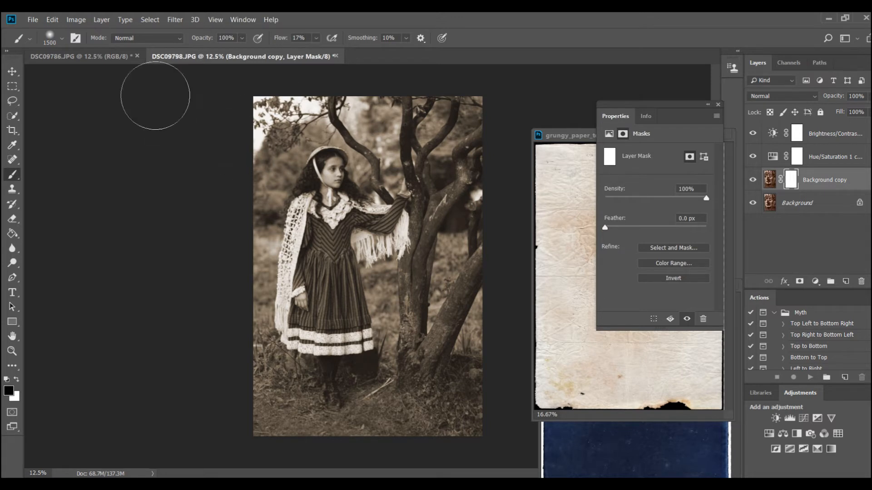
left_click(61, 40)
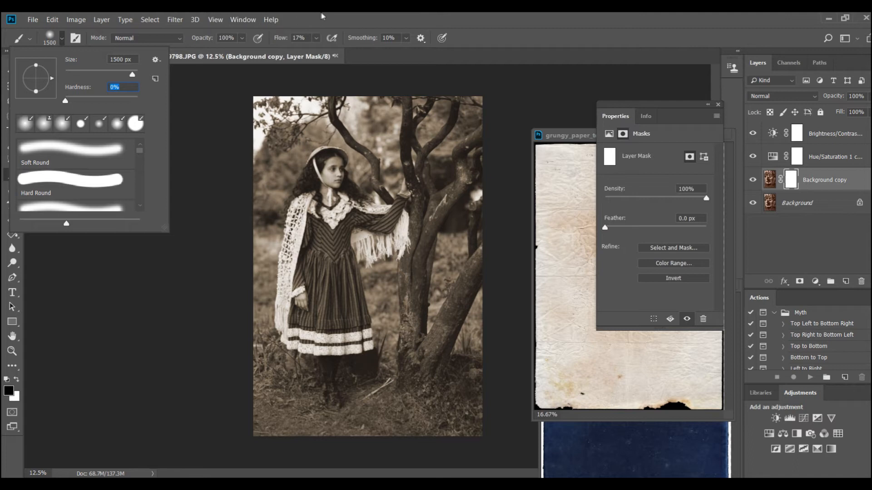
key("Return")
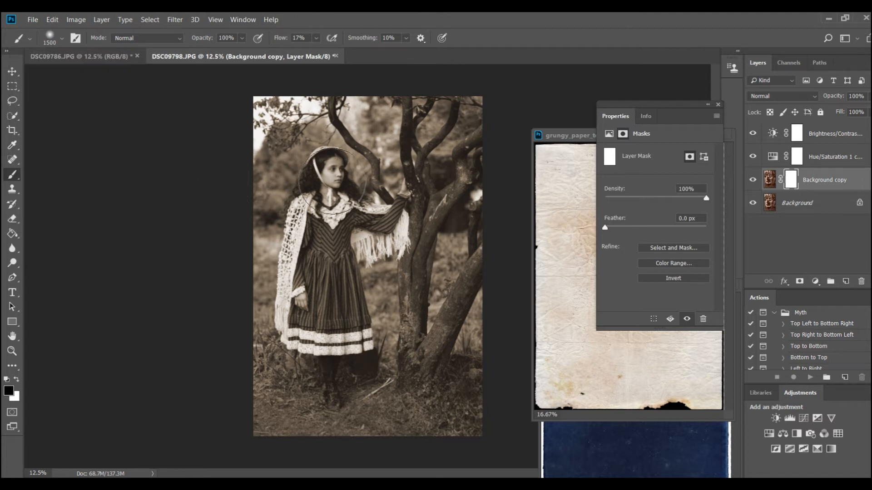
key("ctrl+plus")
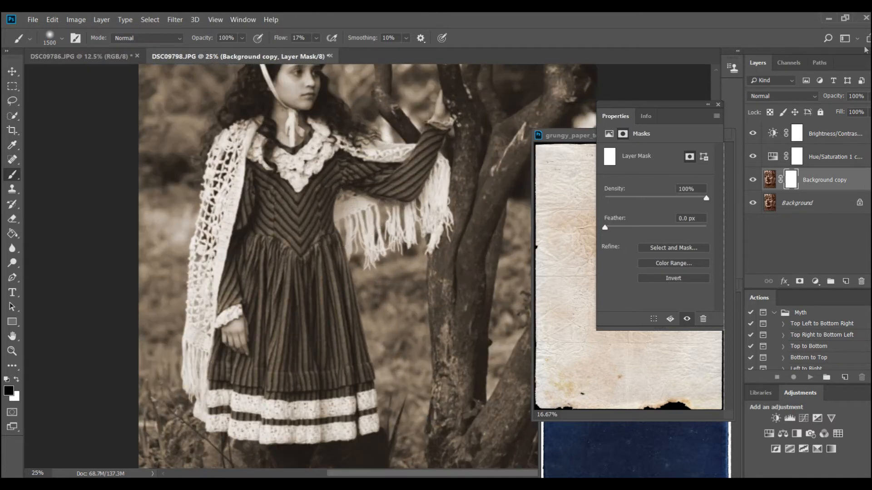
left_click(718, 105)
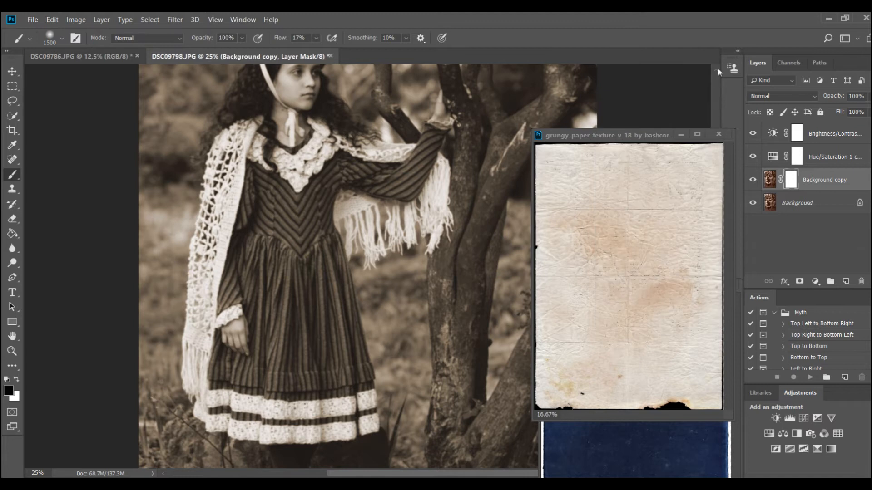
scroll(717, 68, "up", 5)
scroll(718, 67, "up", 1)
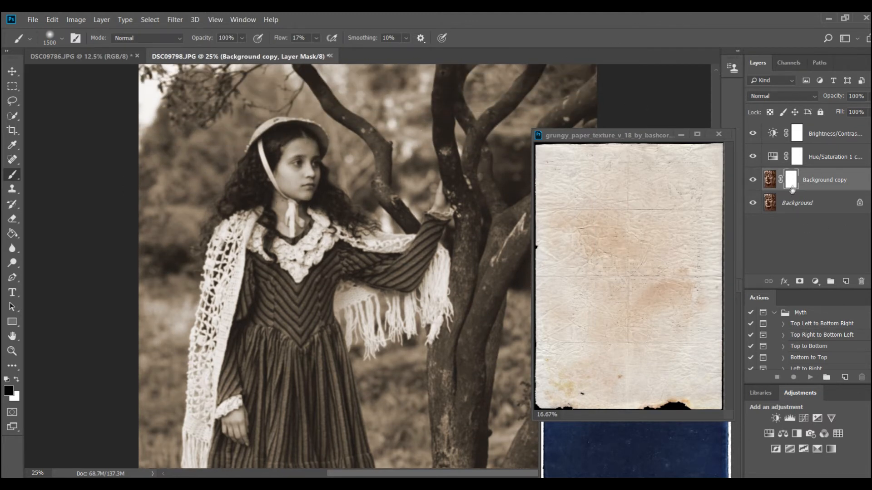
left_click(772, 184)
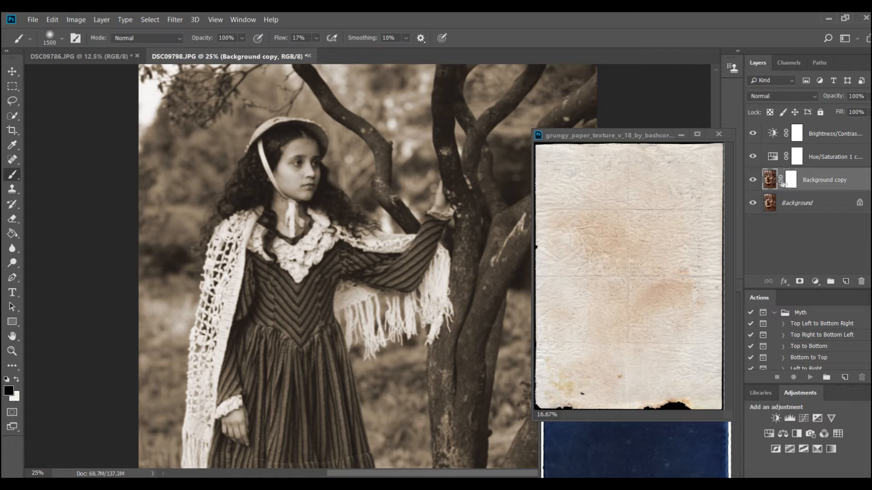
left_click(790, 183)
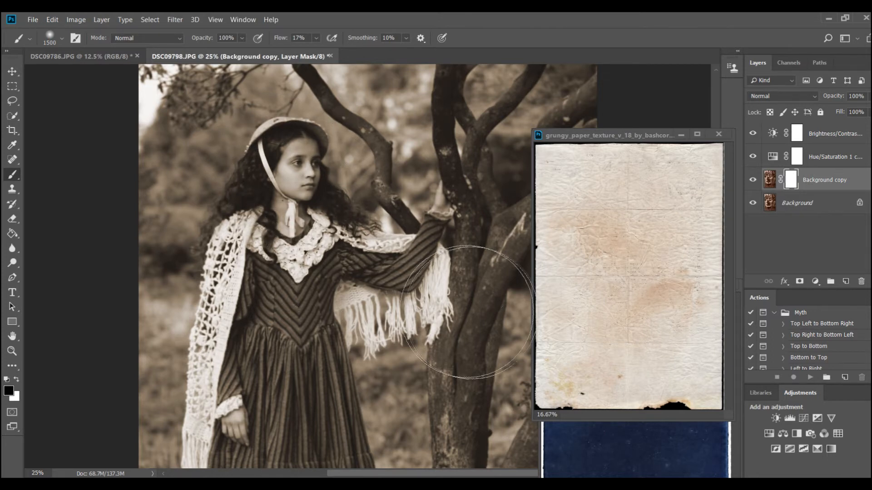
left_click_drag(388, 203, 200, 154)
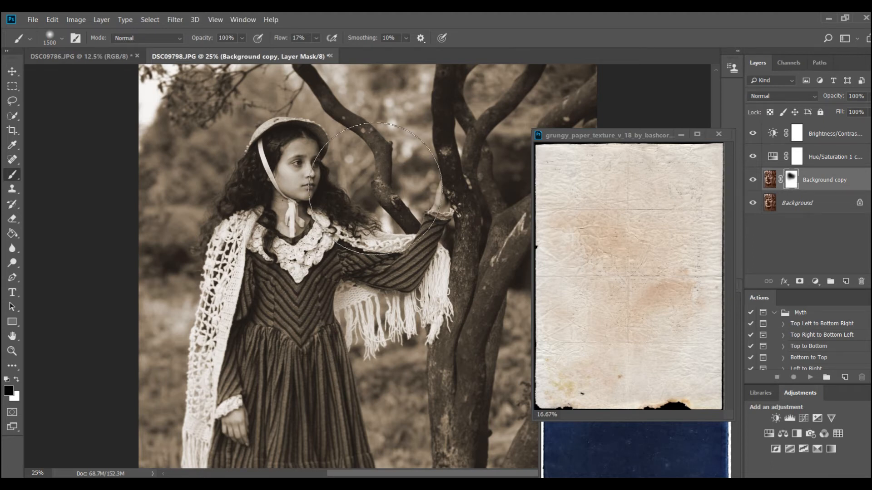
Compare the whole photo with and without the masked blur layer by toggling that layer's visibility
key("ctrl+minus")
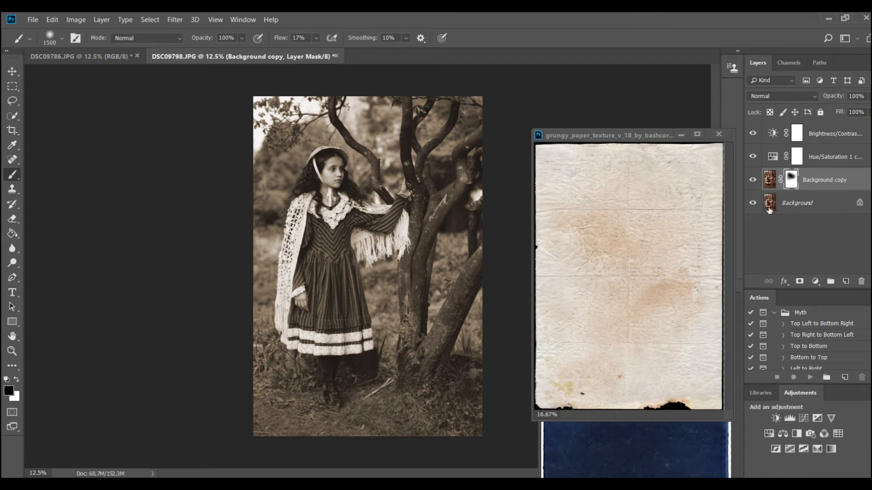
left_click(753, 180)
left_click(753, 180)
left_click(753, 180)
left_click(753, 183)
Copy the paper_texture_v4_by_bashcorpo.jpg texture into DSC09798.JPG as a new layer above Background copy
key("v")
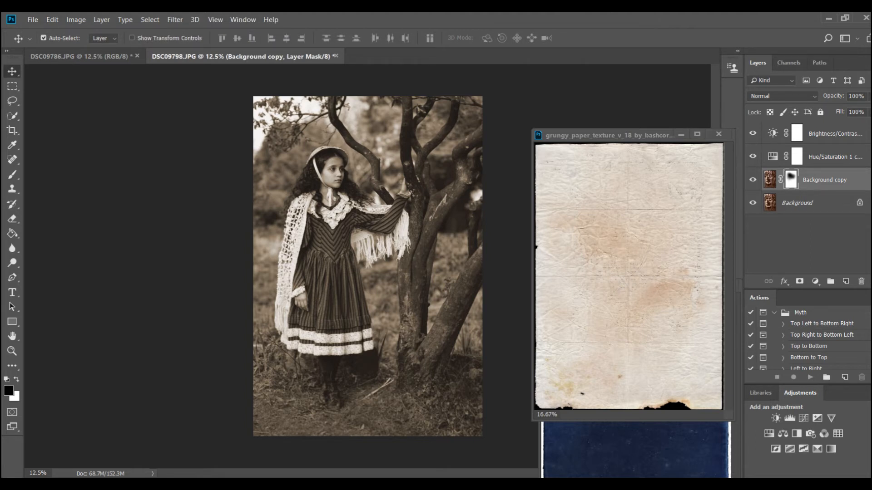
mouse_move(282, 485)
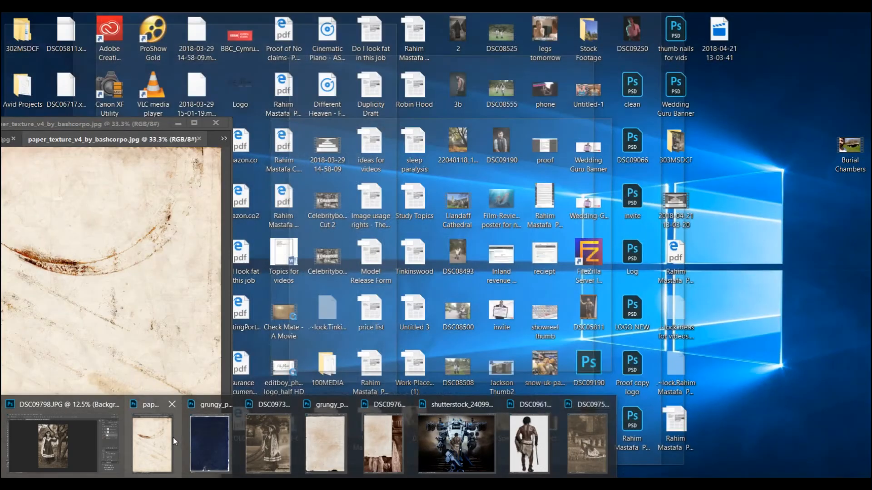
left_click(163, 439)
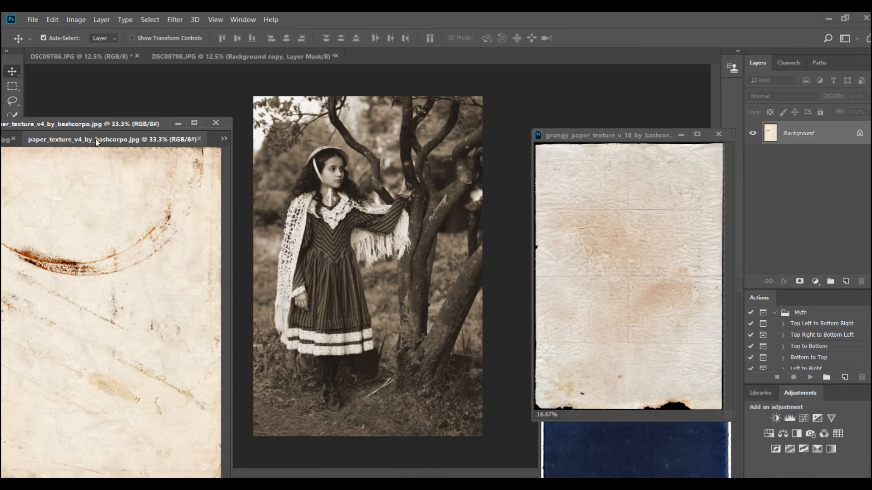
left_click_drag(108, 213, 349, 220)
key("ctrl")
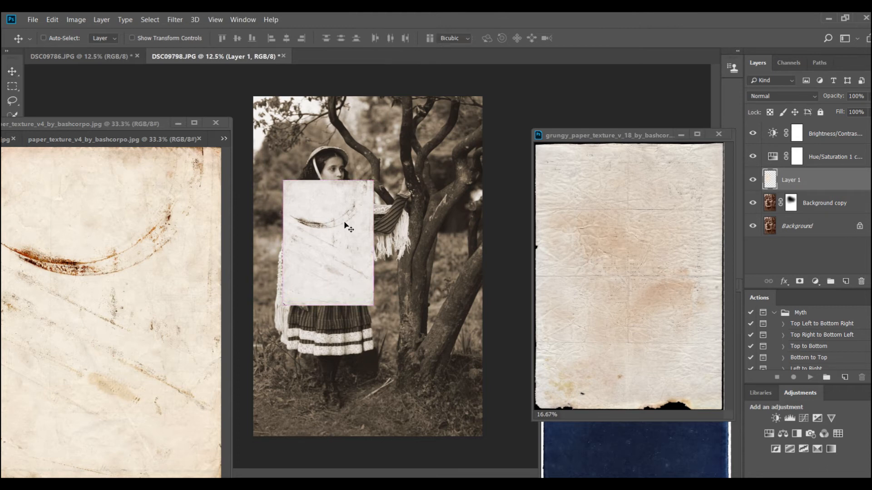
Scale the paper texture layer to about 271% and position it so it covers the entire photo
key("ctrl+t")
left_click_drag(284, 181, 236, 89)
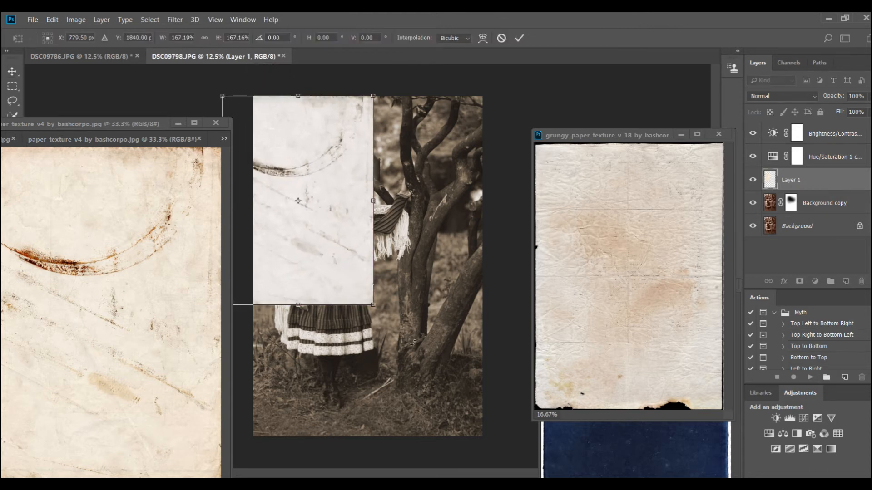
left_click_drag(373, 304, 480, 449)
left_click_drag(397, 390, 418, 391)
left_click_drag(501, 448, 493, 436)
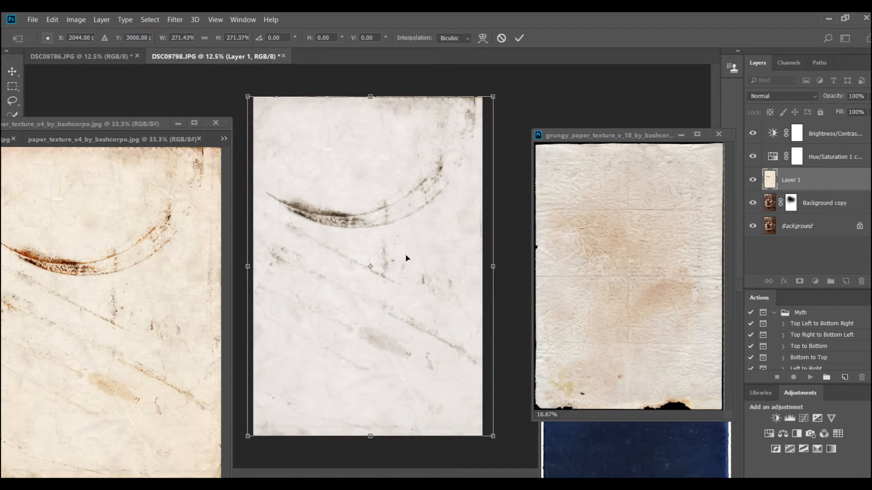
key("Return")
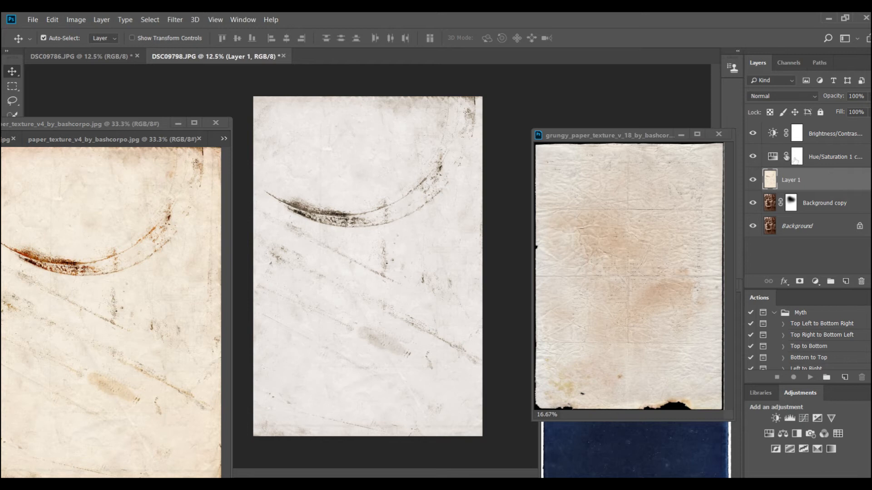
Preview the paper texture layer in blend modes from Color Burn through Hue, and return it to Normal
left_click(783, 95)
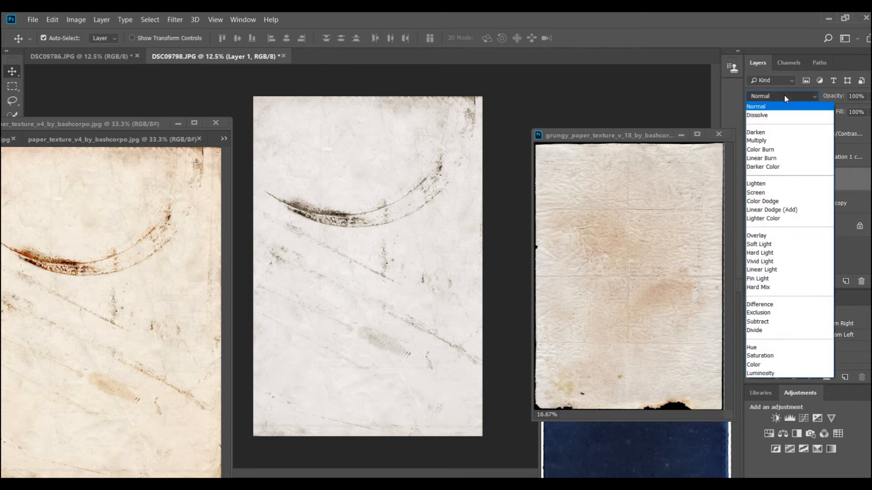
left_click(784, 97)
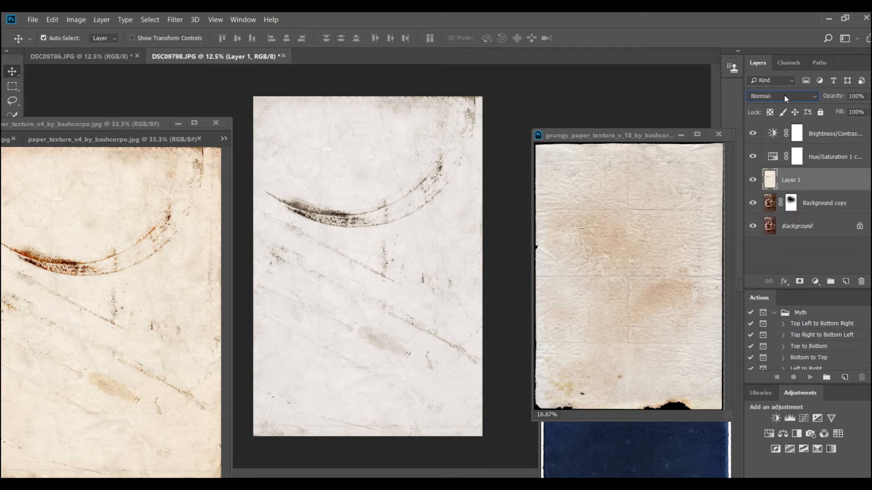
scroll(784, 94, "down", 4)
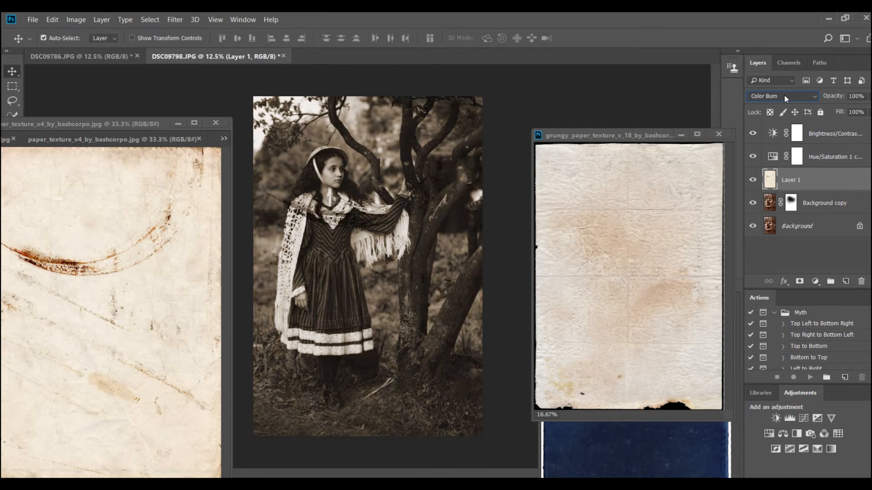
scroll(783, 94, "down", 2)
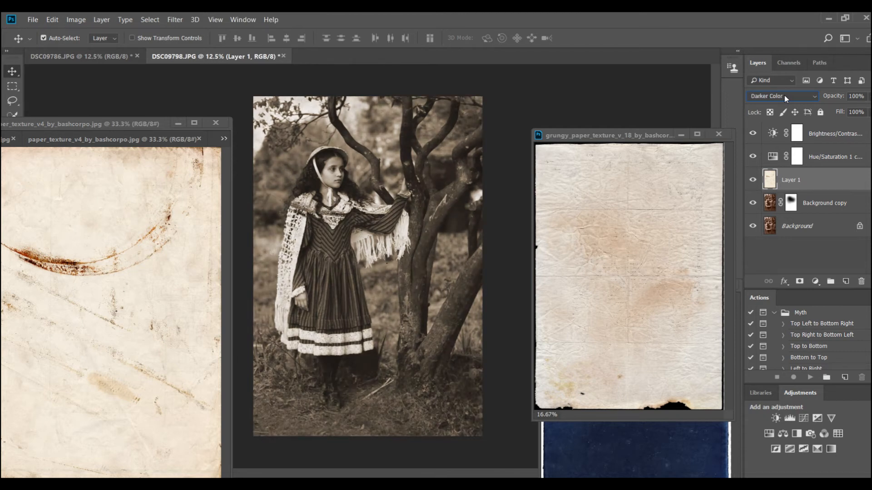
scroll(784, 94, "down", 4)
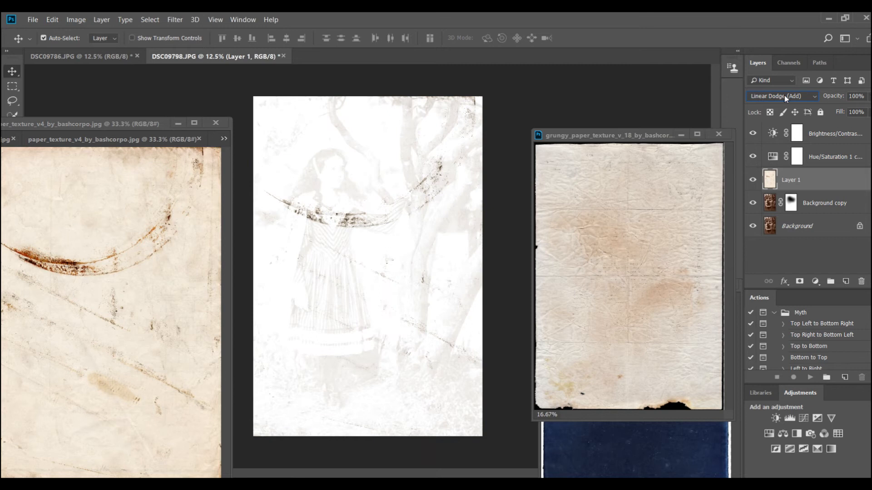
scroll(783, 94, "down", 2)
scroll(783, 94, "down", 3)
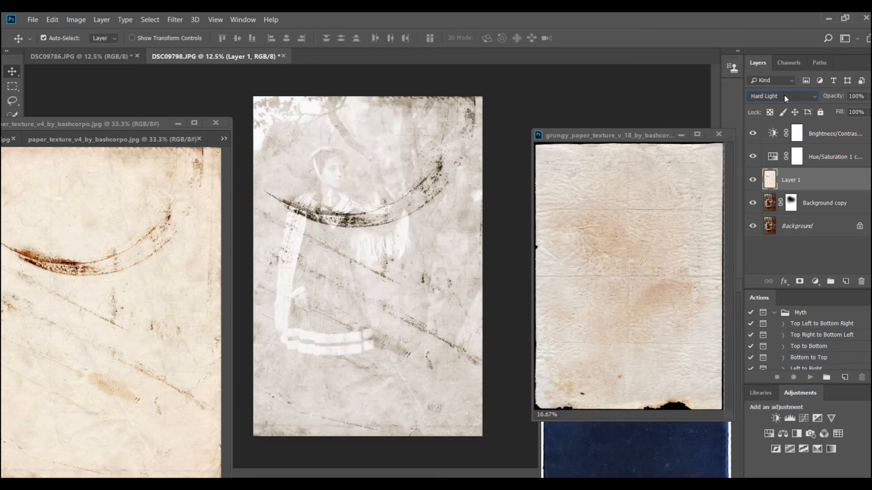
scroll(784, 94, "down", 5)
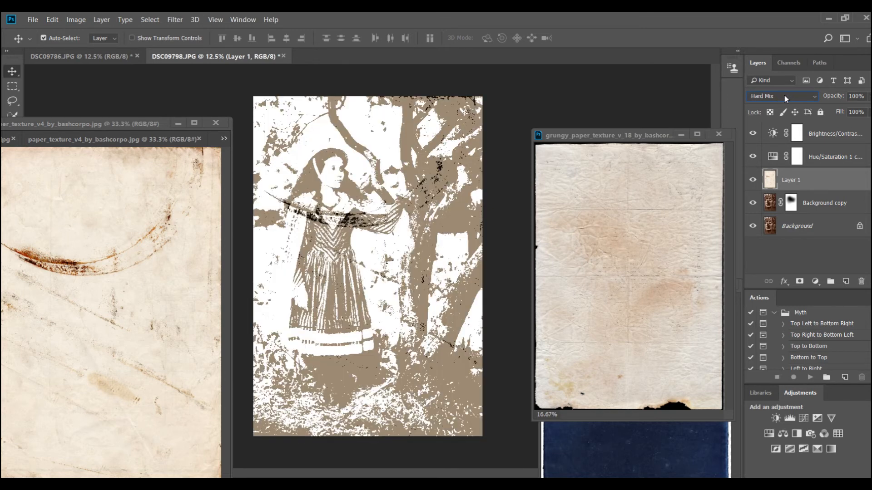
scroll(784, 94, "down", 5)
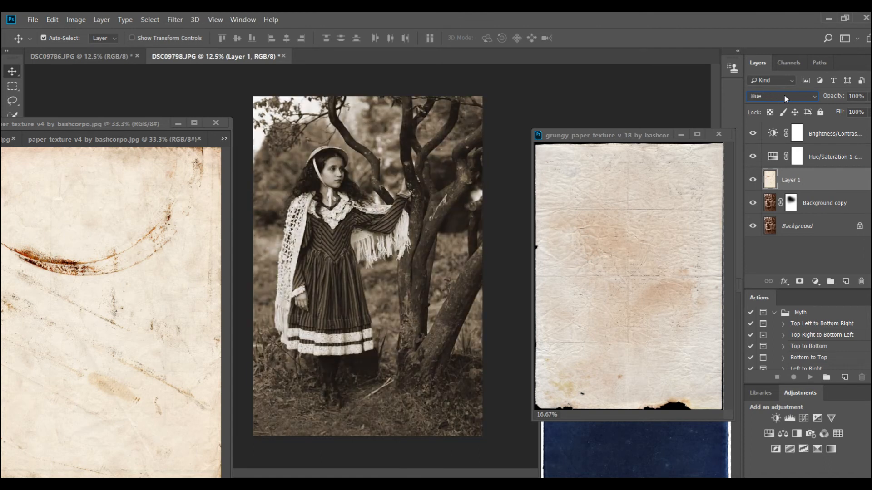
scroll(784, 94, "up", 1)
scroll(784, 94, "up", 13)
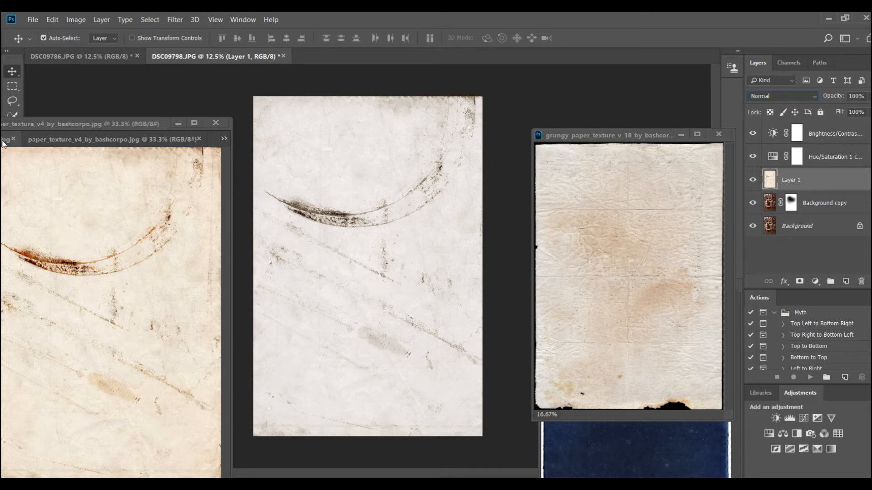
Delete the current paper texture layer and copy the grungy_paper_v_9_by_bashcorpo.jpg texture into DSC09798.JPG as a new layer above Background copy
left_click(5, 140)
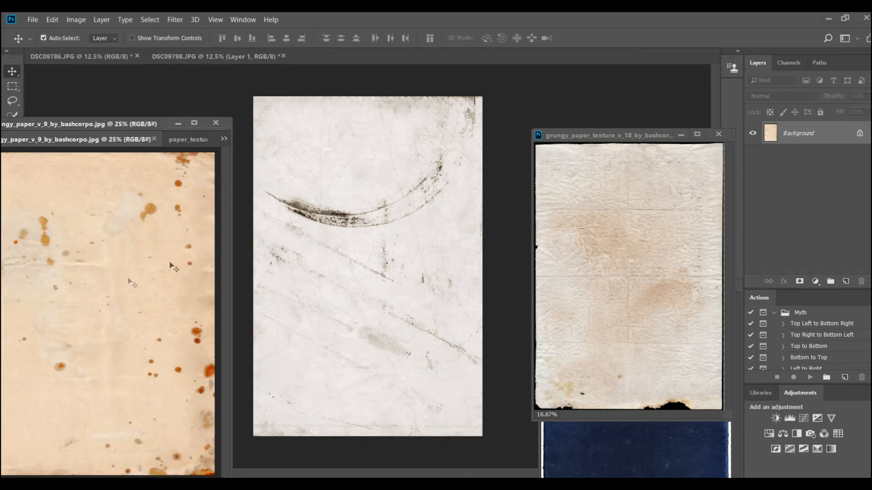
left_click(400, 190)
left_click_drag(854, 185, 861, 282)
left_click_drag(160, 206, 334, 225)
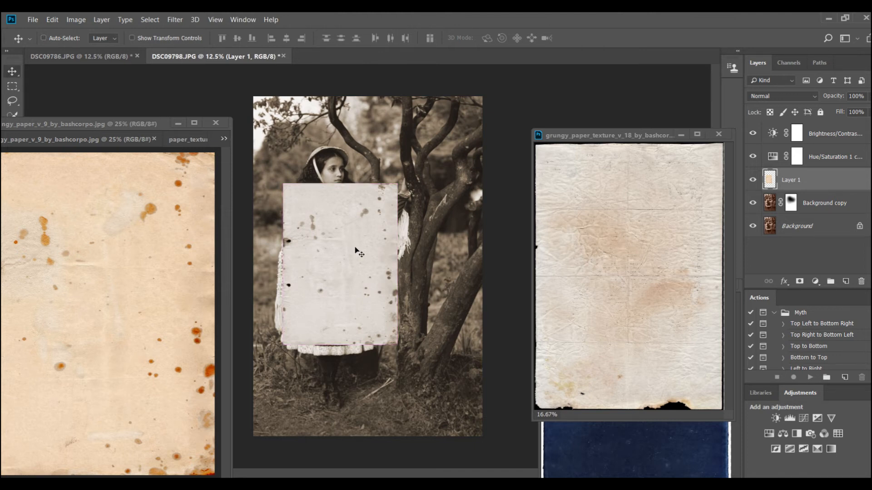
Scale the stained paper layer to 200% width and 210.45% height, positioned to cover the whole photo
key("ctrl+t")
left_click_drag(284, 184, 218, 92)
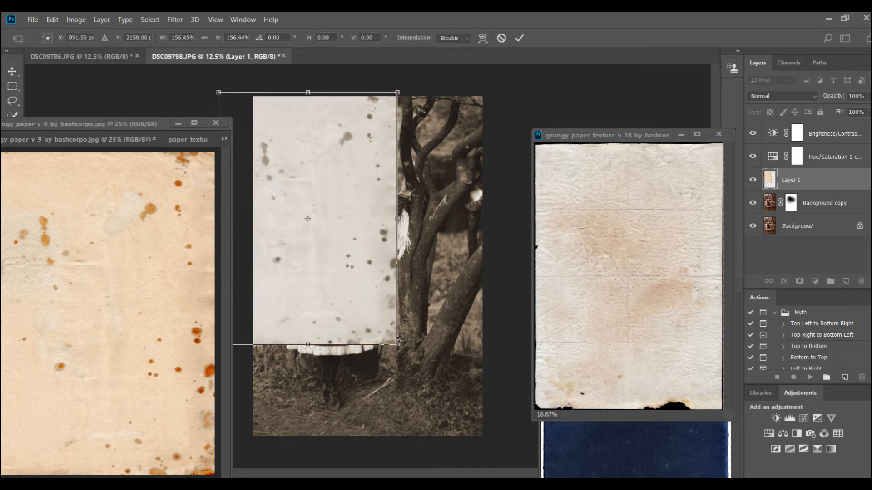
left_click_drag(397, 344, 450, 419)
left_click_drag(340, 325, 375, 329)
left_click_drag(480, 425, 491, 434)
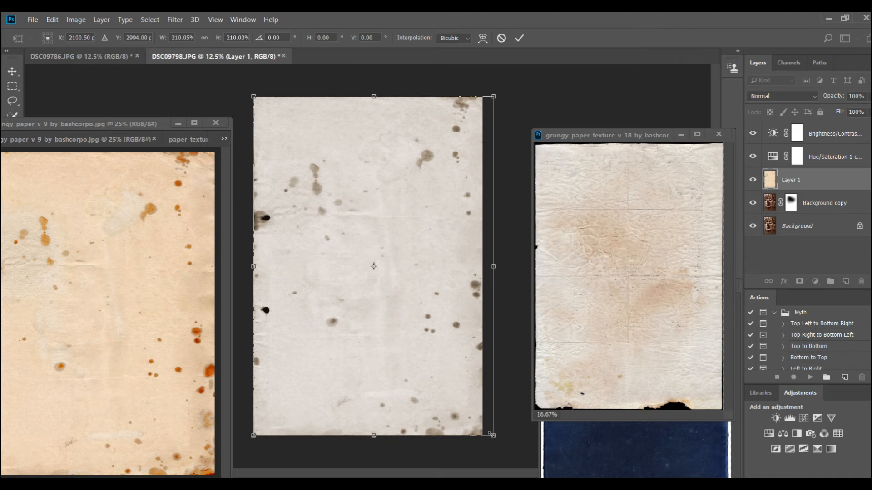
left_click_drag(494, 267, 486, 269)
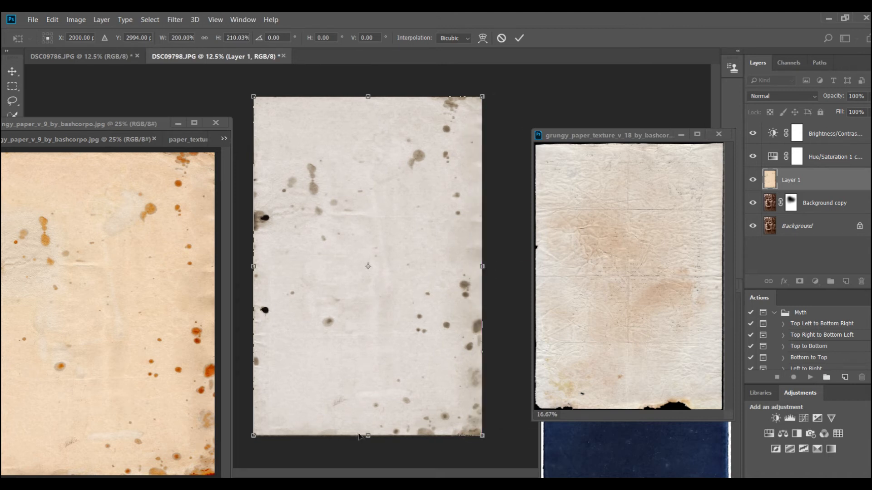
left_click_drag(367, 438, 368, 438)
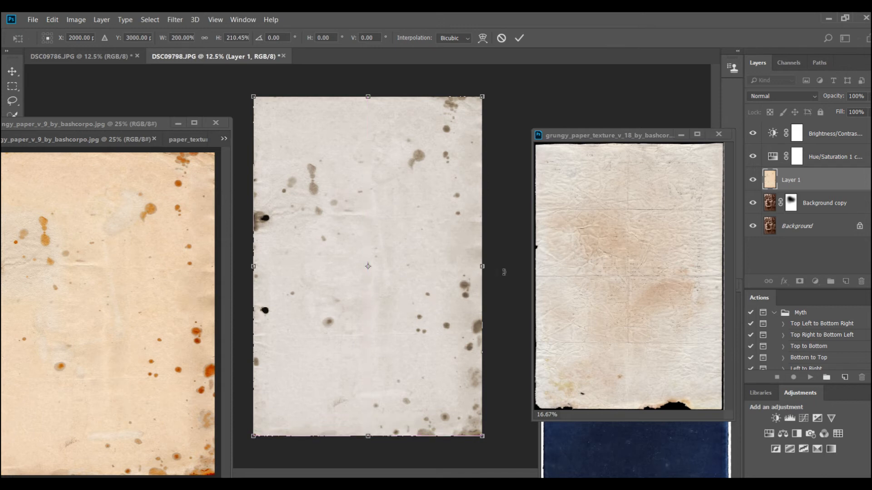
key("Return")
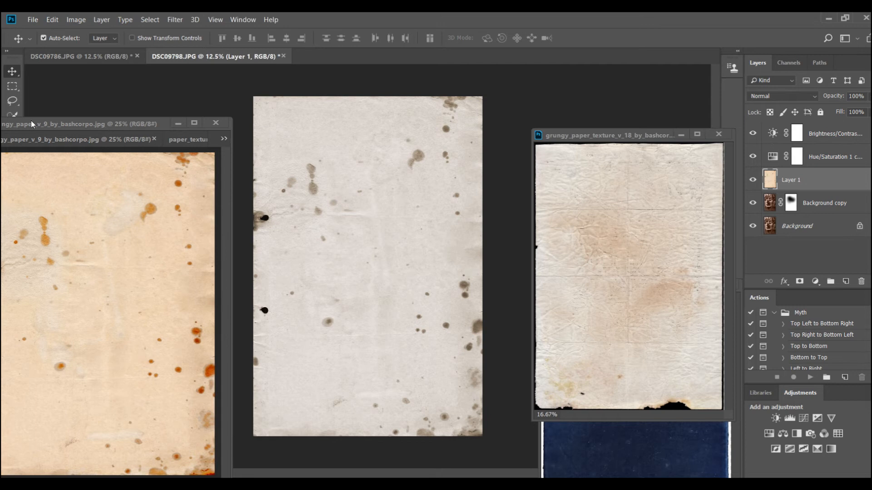
Try the Dissolve and Multiply blend modes on the stained paper layer in DSC09798.JPG
left_click(43, 56)
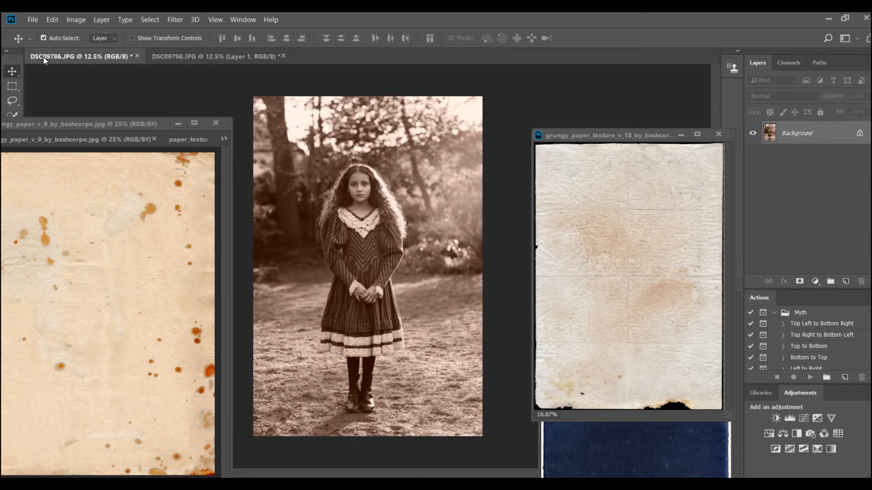
left_click(212, 57)
left_click(790, 96)
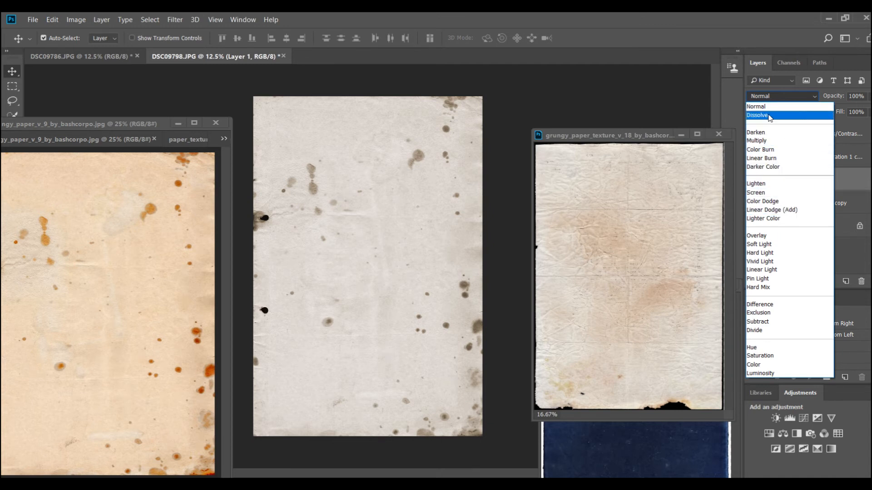
left_click(768, 115)
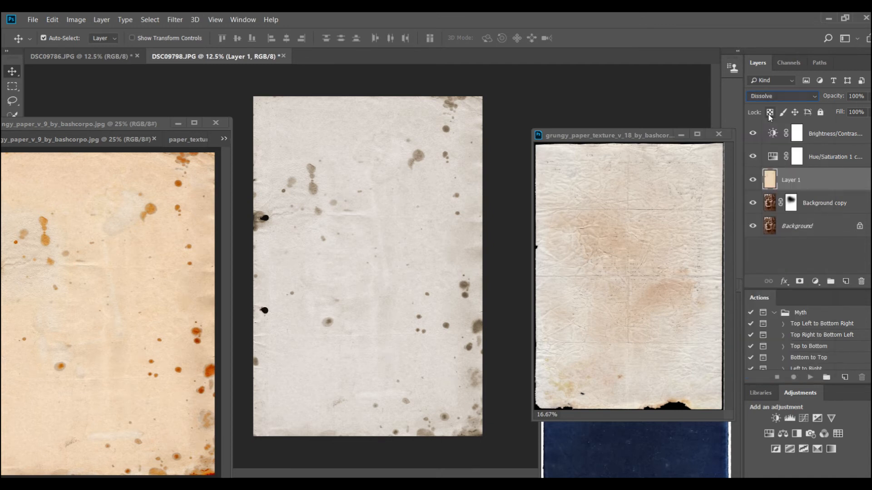
key("Down")
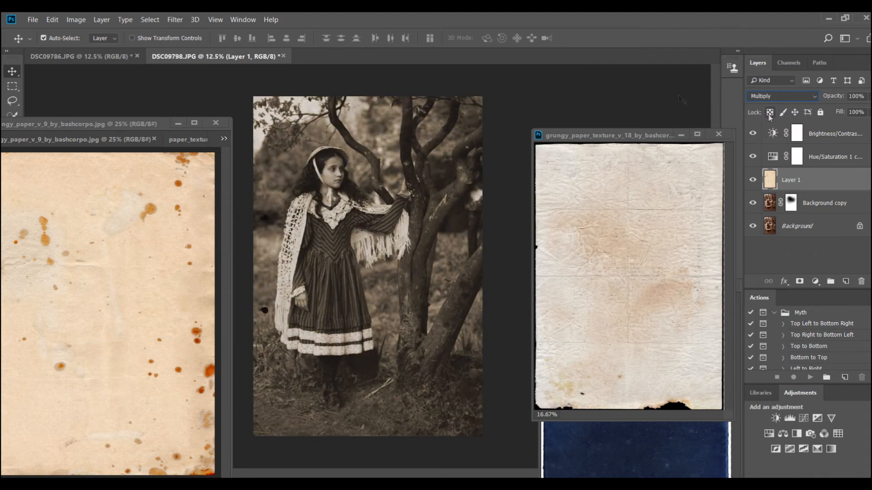
key("ctrl+plus")
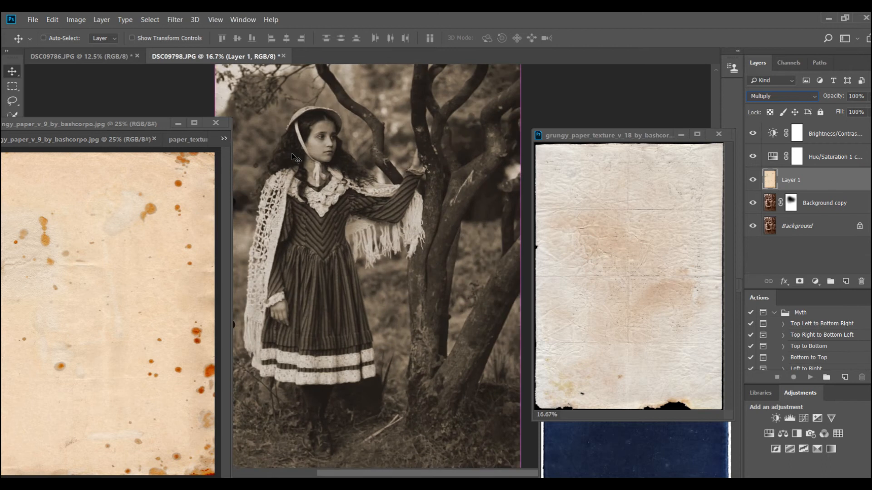
Compare further blend modes on the stained paper layer and set it to Soft Light
left_click(754, 98)
left_click(755, 99)
key("Down")
key("Down")
key("Down")
key("Down")
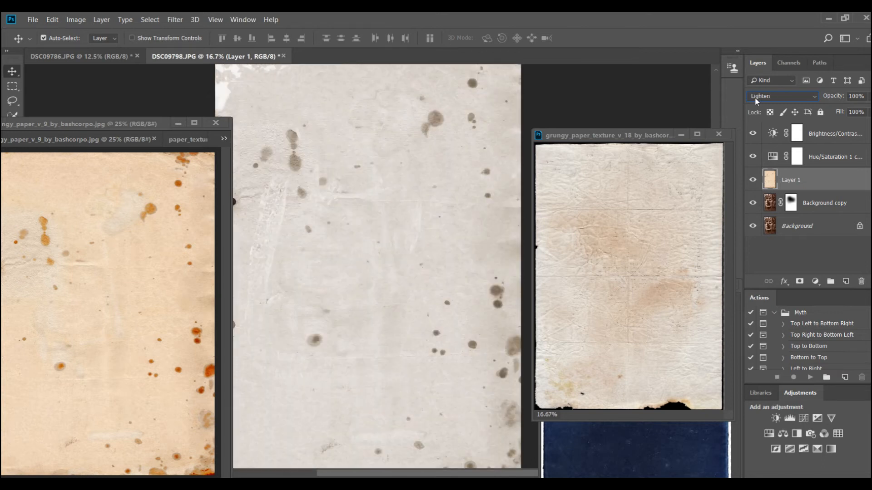
key("Down")
key("Down")
key("Down")
key("Down")
key("Down")
key("Down")
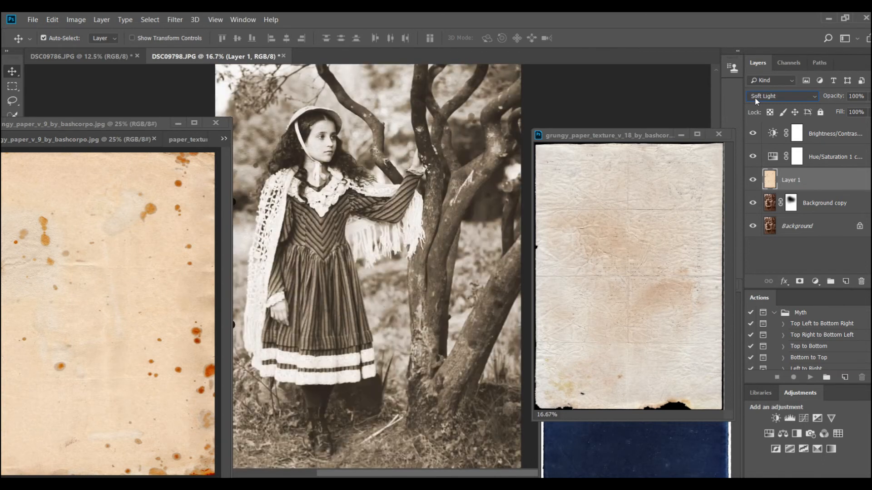
key("Down")
key("Up")
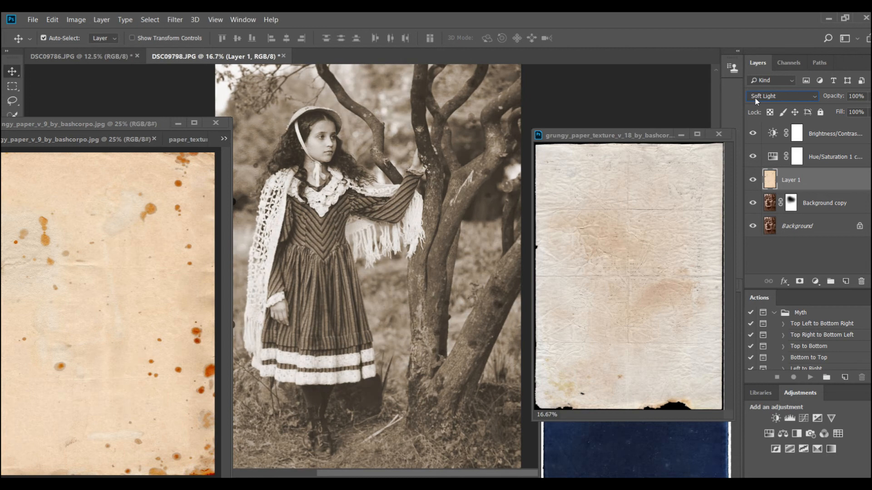
key("Down")
key("Up")
key("ctrl+minus")
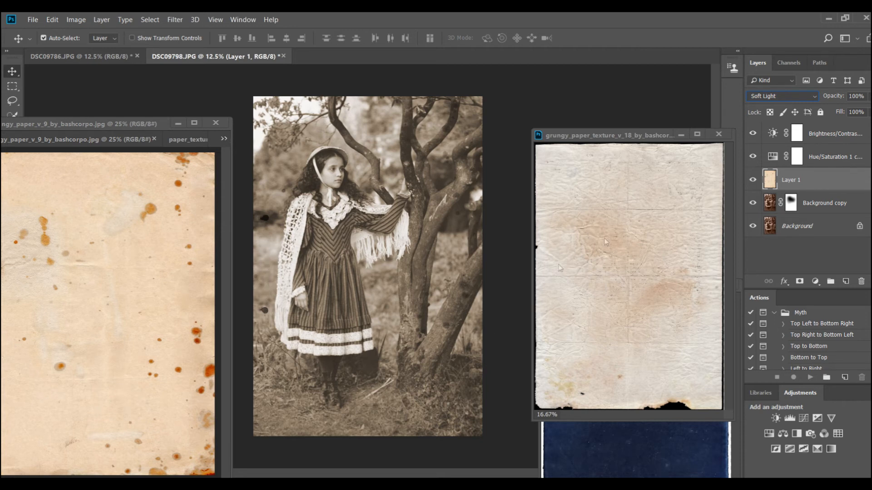
Copy the grungy_paper_texture_v_18 texture into DSC09798.JPG as a new layer above the stained paper layer
left_click(868, 111)
mouse_move(864, 129)
left_mouse_down()
mouse_move(811, 128)
mouse_move(868, 128)
left_mouse_up()
left_click(377, 160)
left_click(611, 207)
left_click_drag(650, 268, 415, 270)
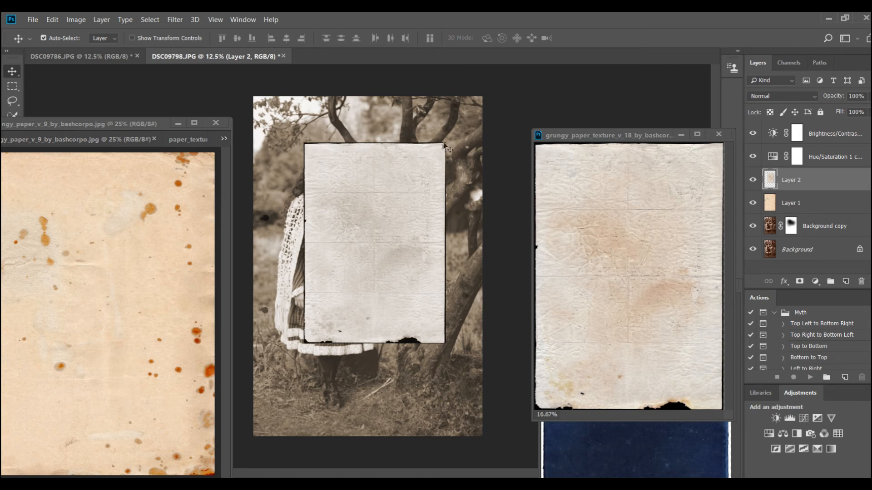
Scale the folded paper layer to about 162.6% width and stretch its height so its torn edges line up with the photo's borders
key("ctrl")
key("ctrl+t")
left_click_drag(305, 144, 267, 90)
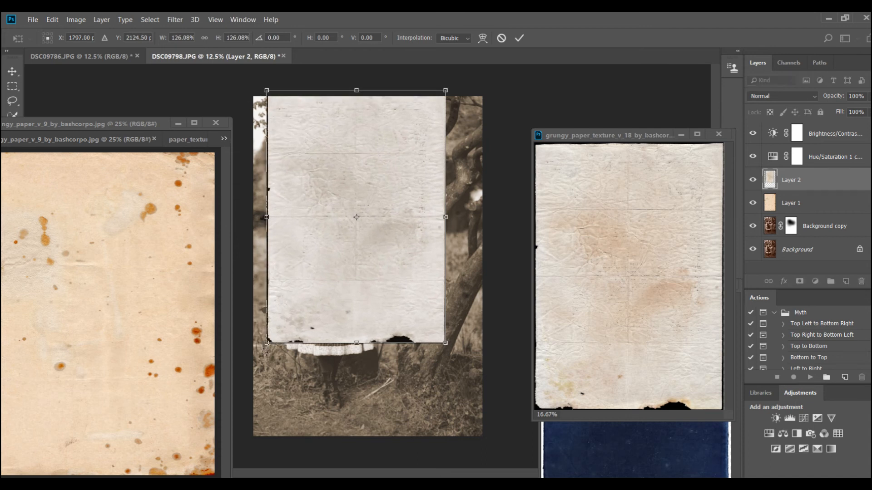
left_click_drag(266, 343, 227, 452)
left_click_drag(301, 351, 345, 358)
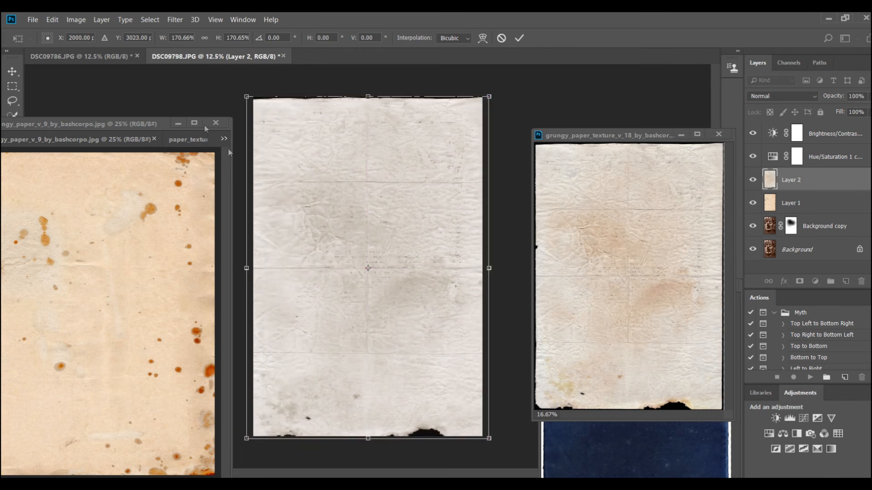
left_click_drag(248, 97, 254, 105)
left_click_drag(493, 102, 487, 110)
left_click_drag(422, 197, 420, 193)
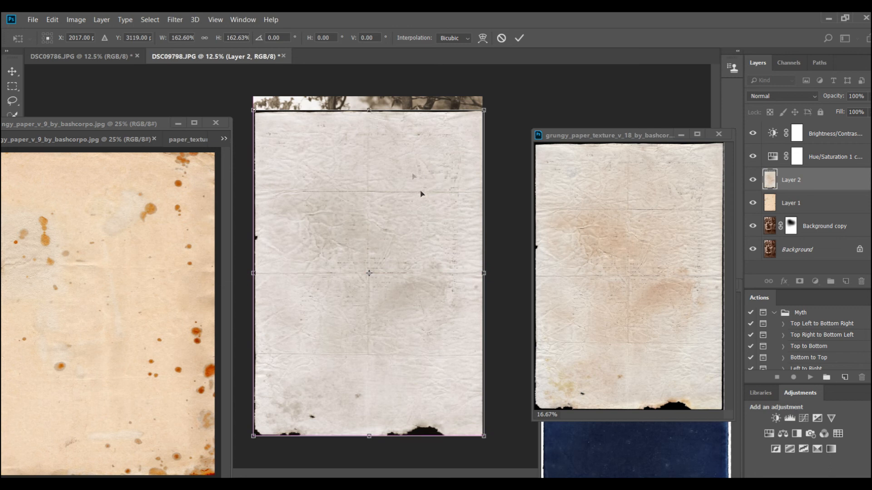
left_click_drag(370, 110, 369, 96)
key("Return")
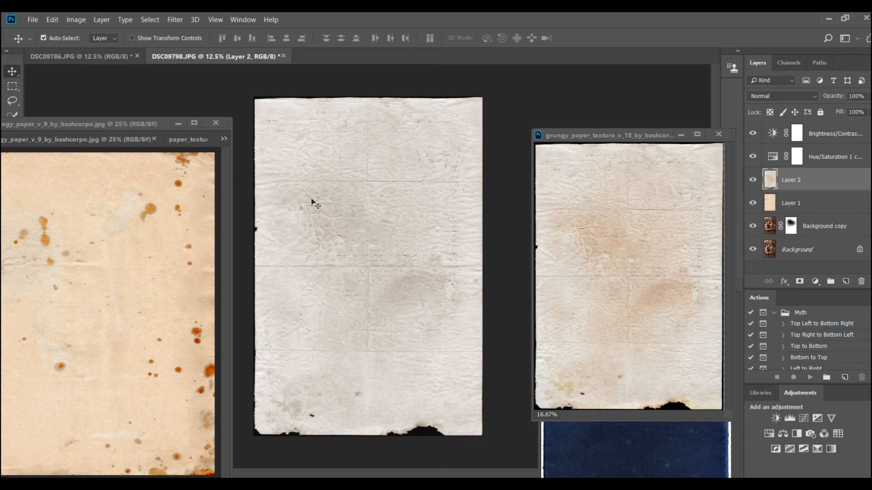
Invert the folded paper layer's colours and compare it with and without the Hue/Saturation adjustment
key("ctrl")
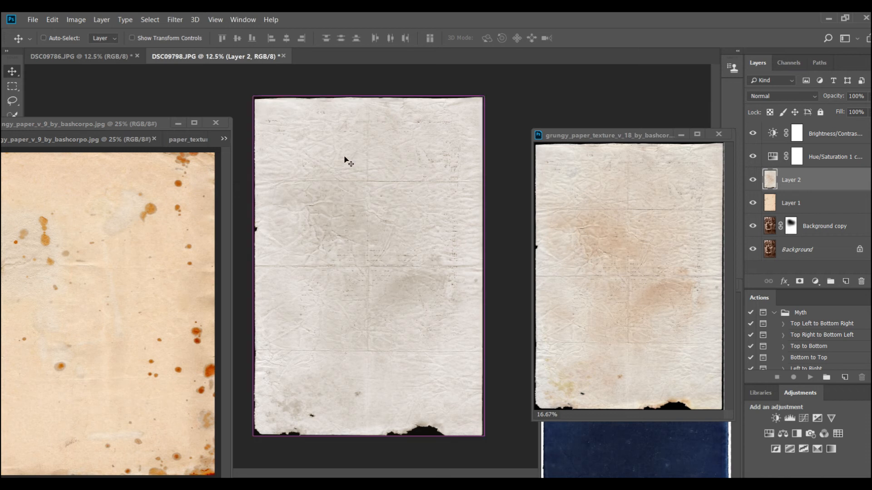
key("ctrl+i")
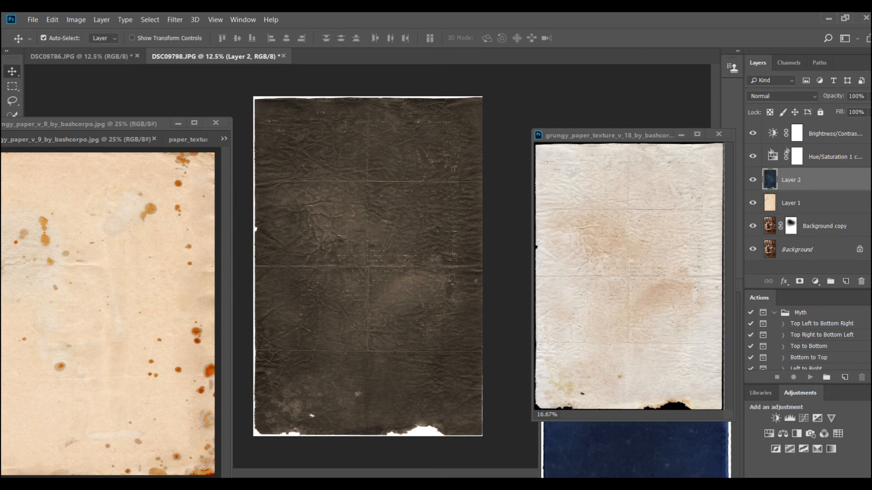
left_click(753, 157)
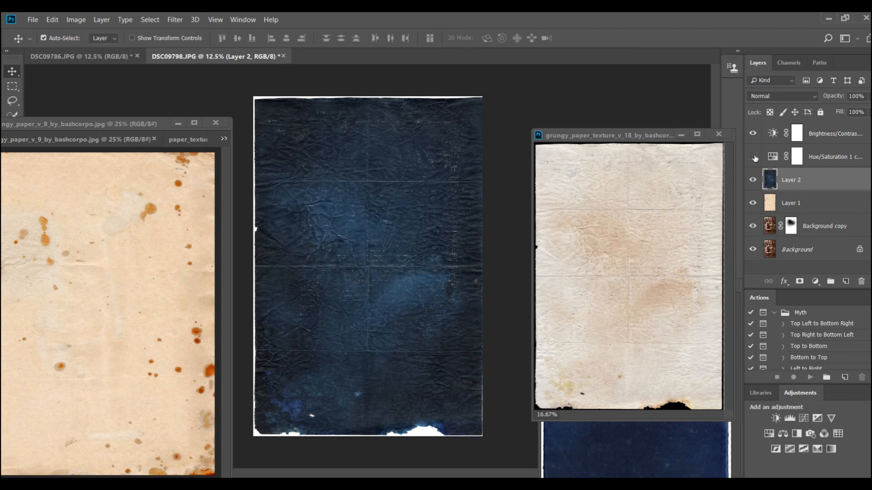
left_click(753, 157)
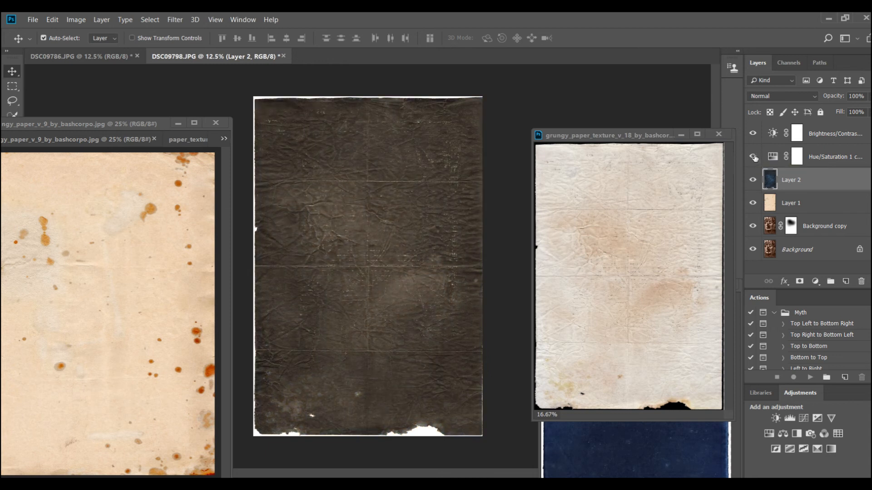
Compare blend modes on the inverted folded paper layer and set it to Lighten
left_click(765, 96)
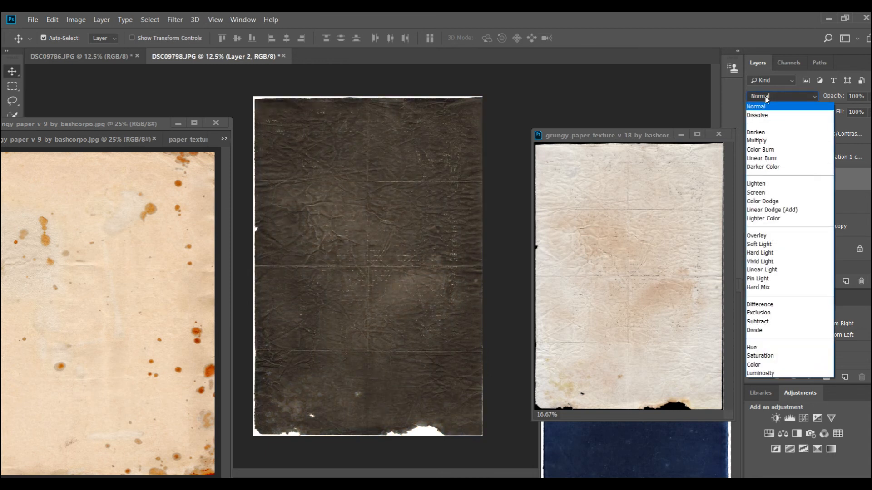
left_click(766, 98)
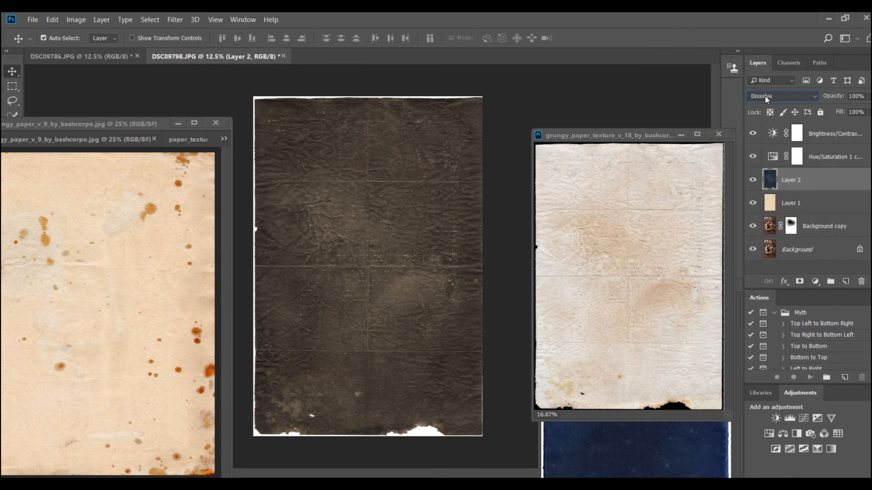
scroll(764, 95, "down", 4)
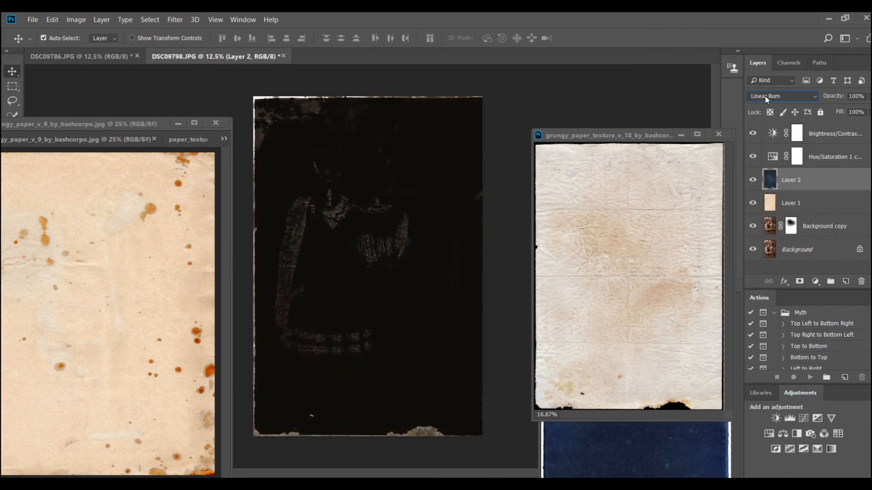
scroll(765, 96, "down", 2)
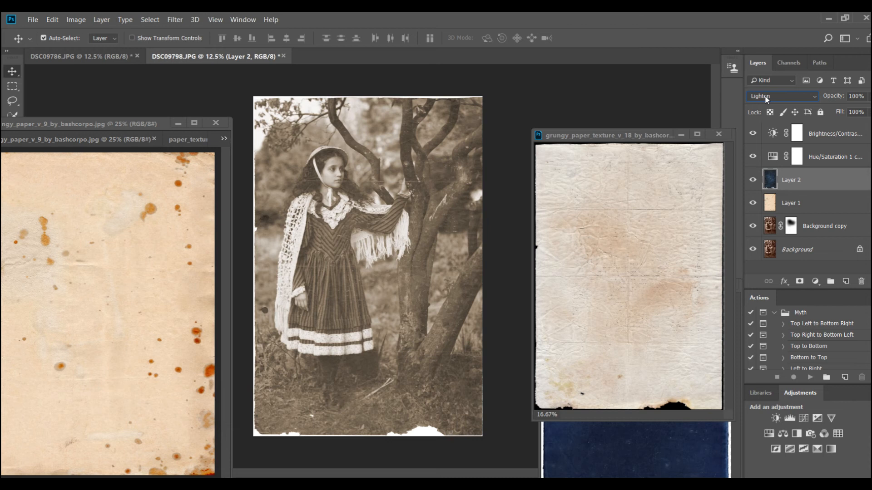
scroll(767, 99, "down", 1)
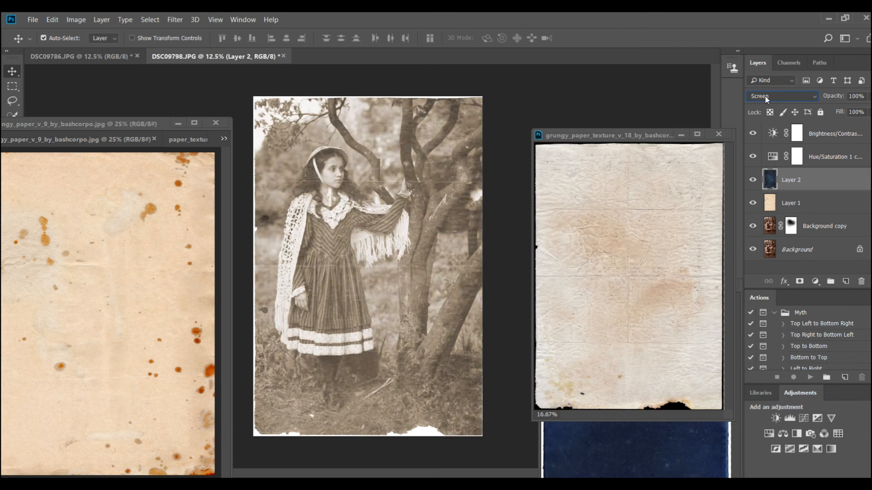
scroll(766, 100, "up", 1)
scroll(766, 99, "down", 2)
scroll(767, 100, "up", 1)
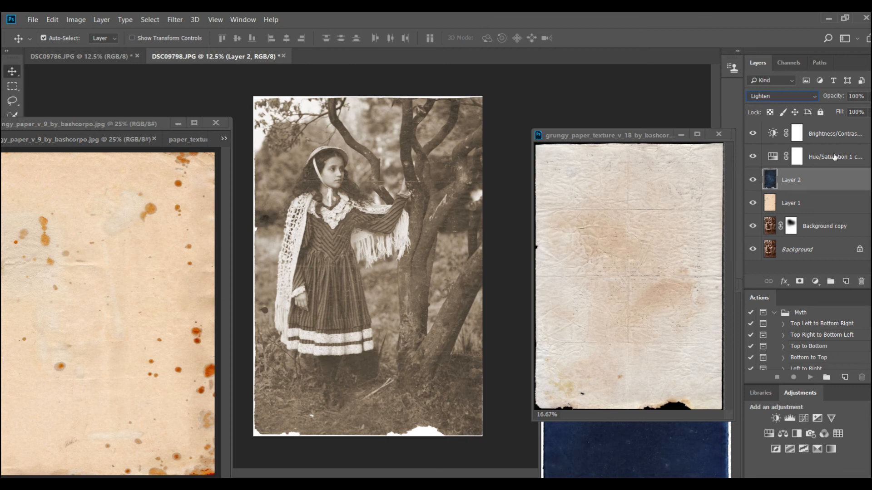
Reduce the folded paper layer's fill to 71% and narrow the layer to 99.16% of its width
left_click(867, 111)
left_click_drag(849, 123, 859, 127)
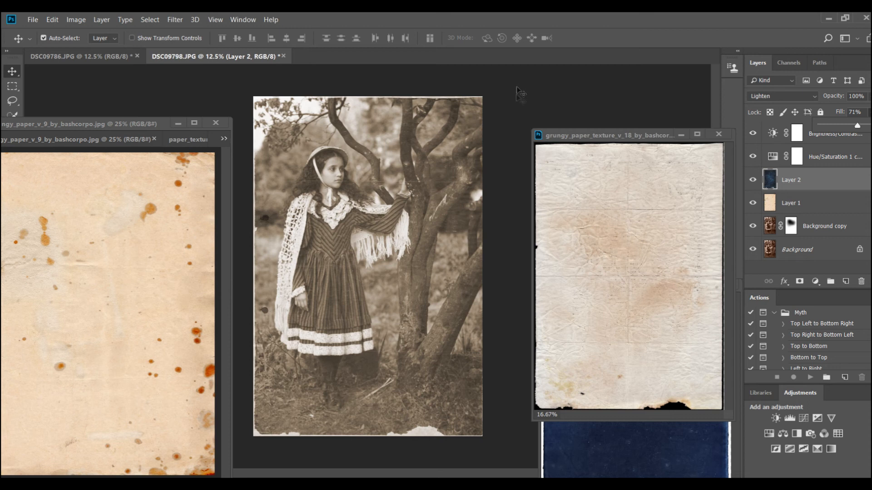
key("ctrl+t")
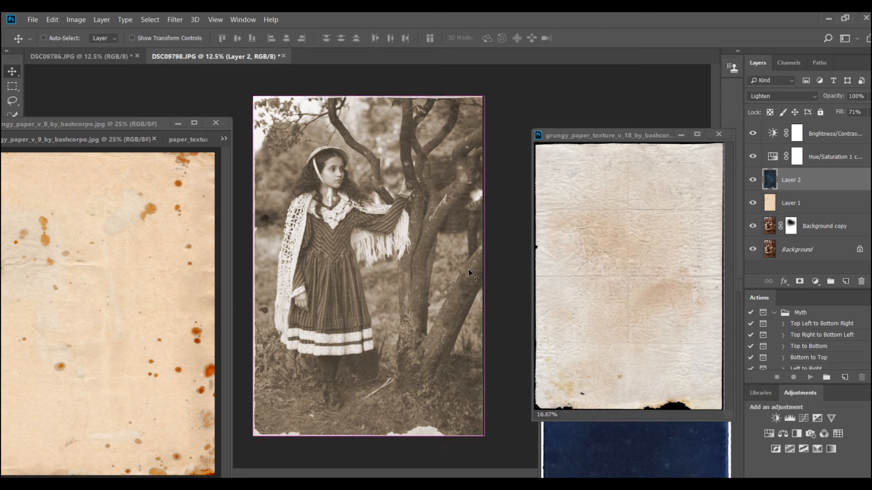
left_click_drag(484, 266, 483, 267)
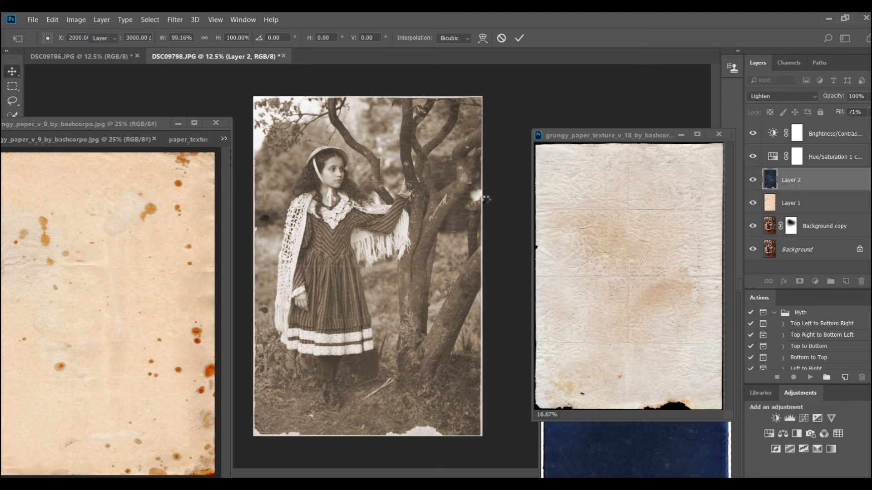
key("Return")
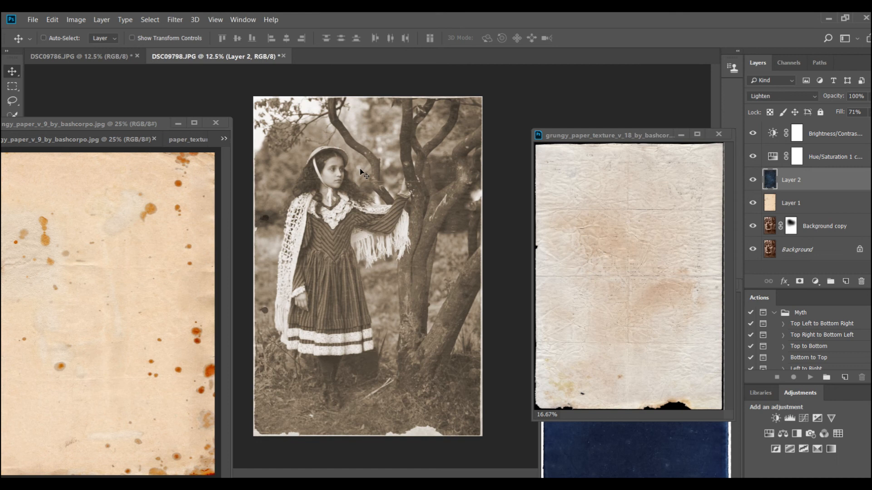
Clear away the floating paper texture windows and examine the upper half of the photo up close
scroll(363, 174, "up", 2)
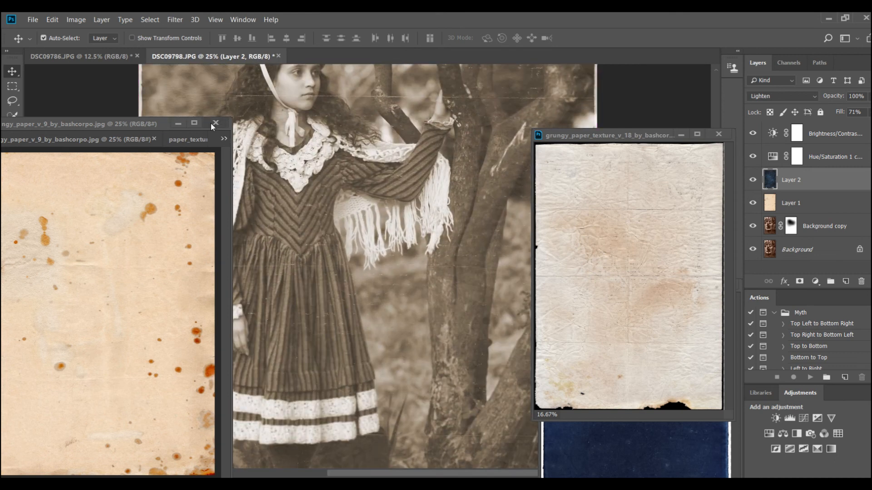
left_click(215, 123)
left_click(178, 124)
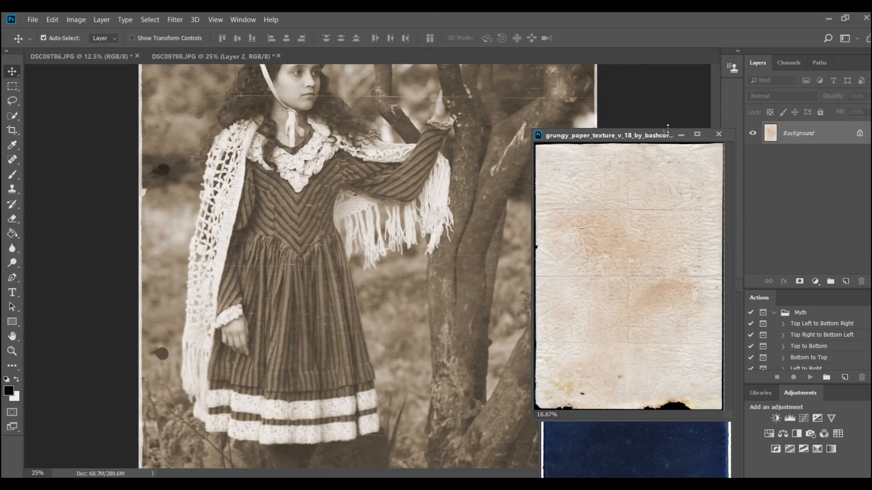
left_click(719, 134)
left_click(716, 287)
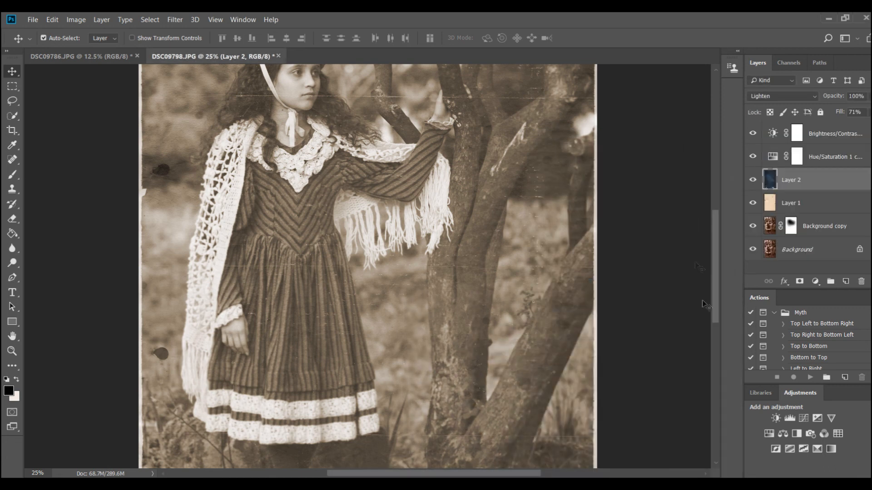
left_click_drag(717, 293, 712, 262)
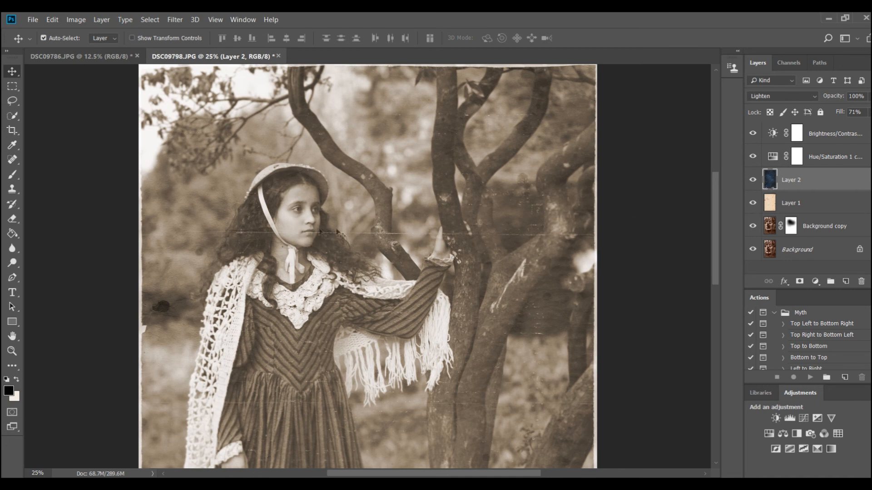
Clone clean paper texture over the horizontal fold line crossing the girl's face on the folded paper layer
left_click(12, 189)
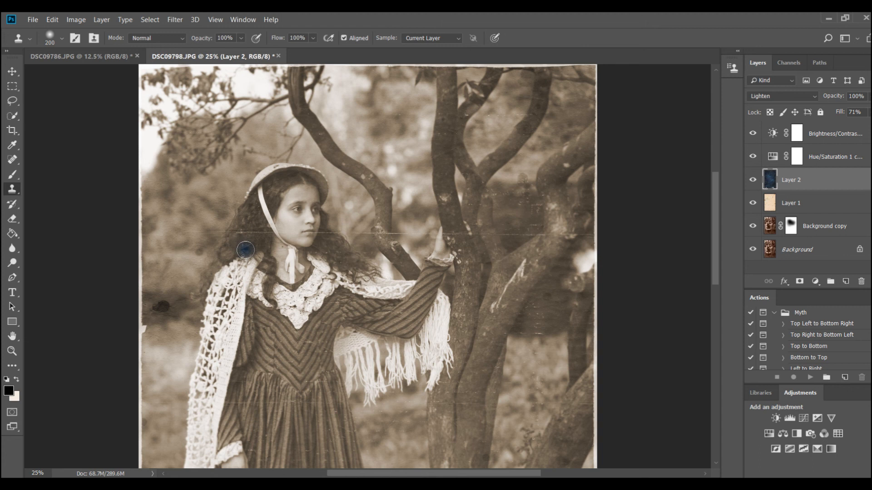
left_click(199, 218)
key("ctrl+z")
left_click(229, 255, "alt")
left_click(444, 308)
left_click(12, 73)
key("ctrl+minus")
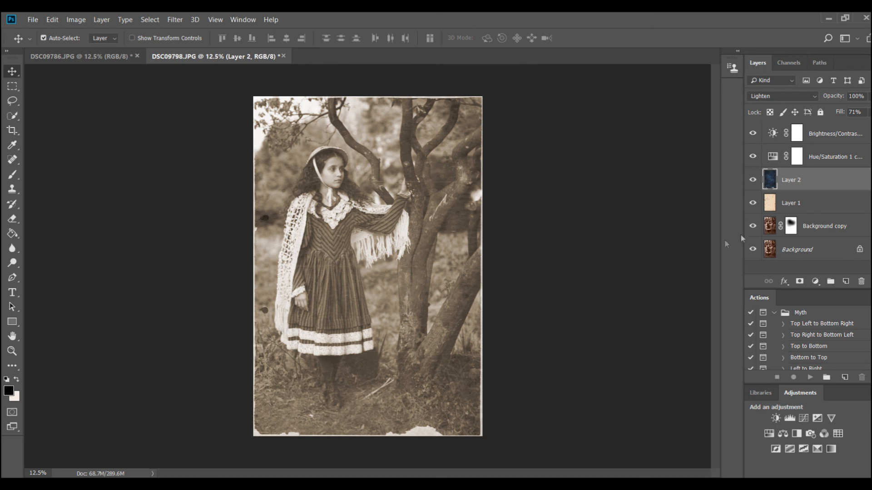
Compare the photo with and without the stained paper layer
left_click(753, 203)
left_click(753, 205)
left_click(753, 204)
left_click(753, 204)
Clone ground texture over the pale stick beside the girl's feet on the Background copy layer
left_click(768, 227)
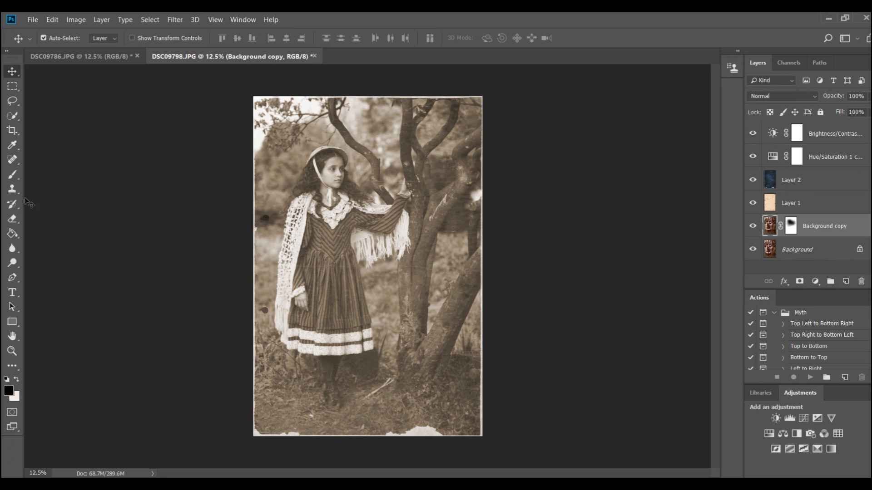
left_click(12, 190)
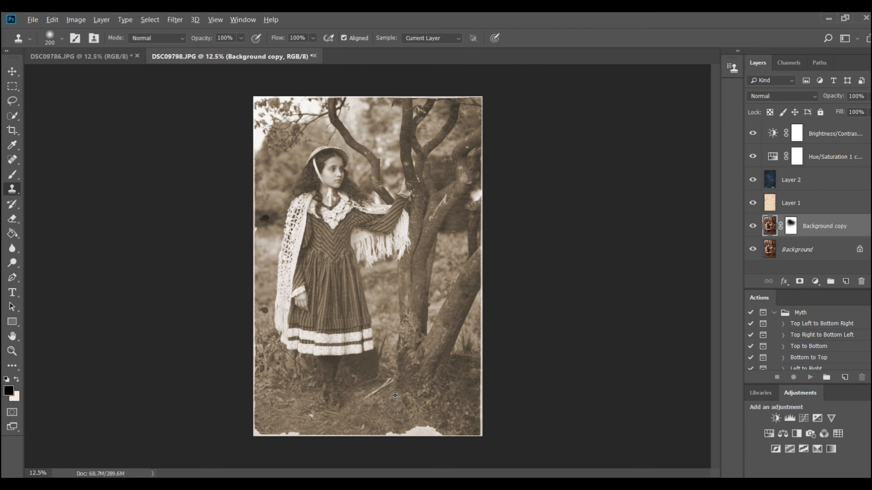
mouse_move(395, 396)
left_mouse_down()
mouse_move(388, 383)
mouse_move(359, 402)
left_mouse_up()
left_click(12, 71)
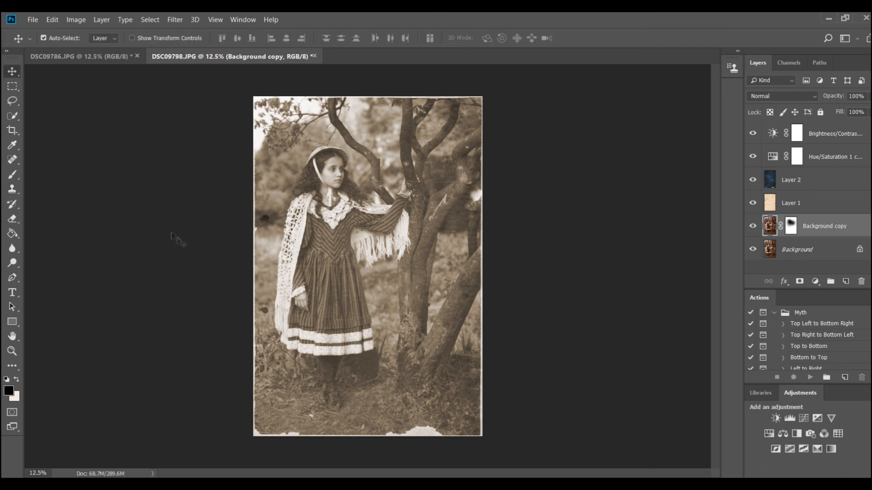